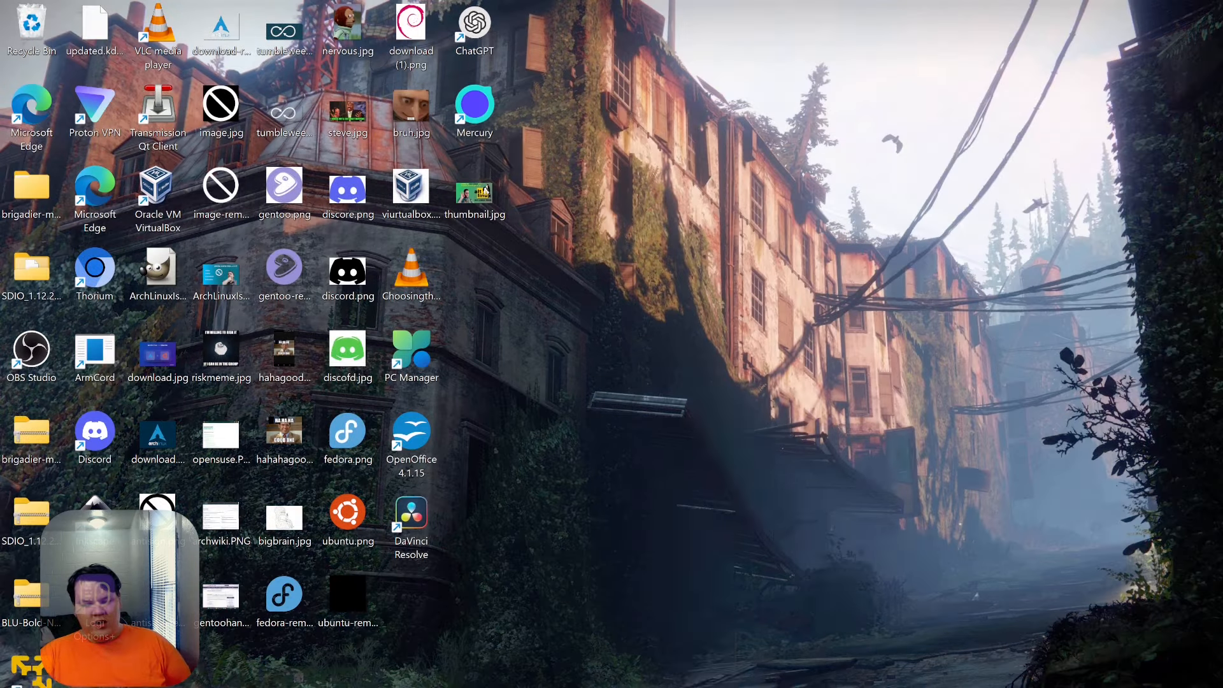
- Launch Google Chrome from the taskbar with a new Google search tab
{"action": "left_click", "coordinate": [698, 686]}
- Maximize Chrome, search Google for 'ubuntu iso' and open the official Download Ubuntu Desktop page
{"action": "left_click_drag", "start_coordinate": [1111, 25], "coordinate": [666, 3]}
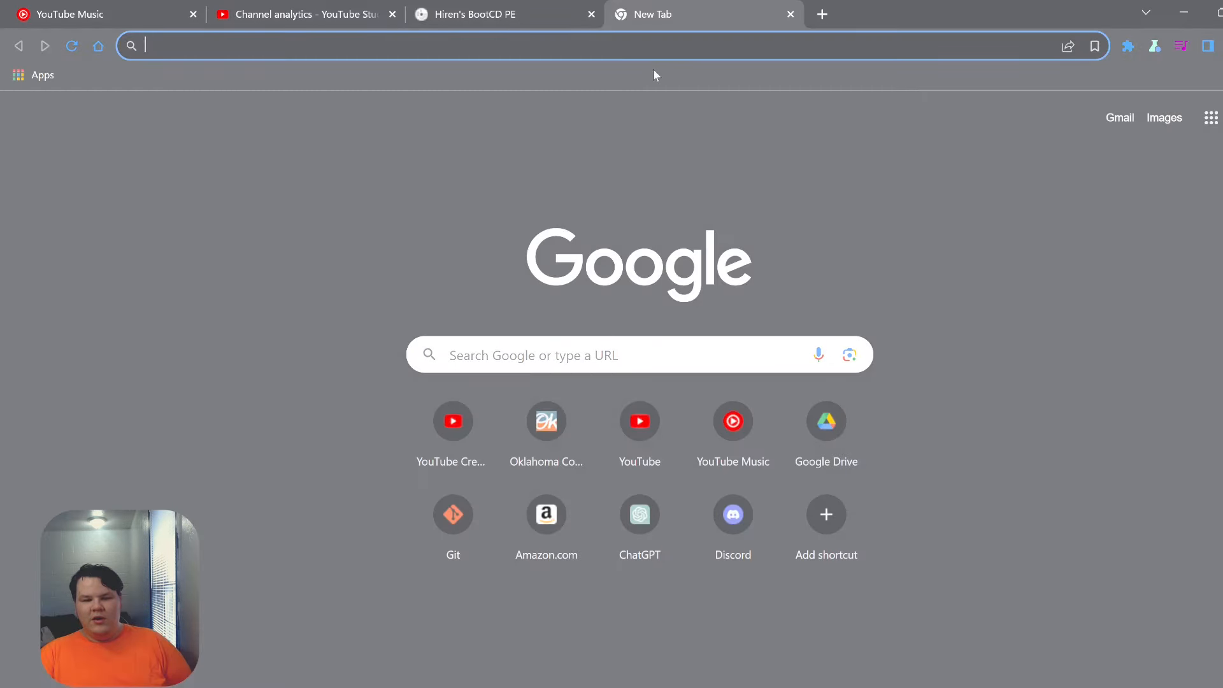
{"action": "left_click", "coordinate": [667, 58]}
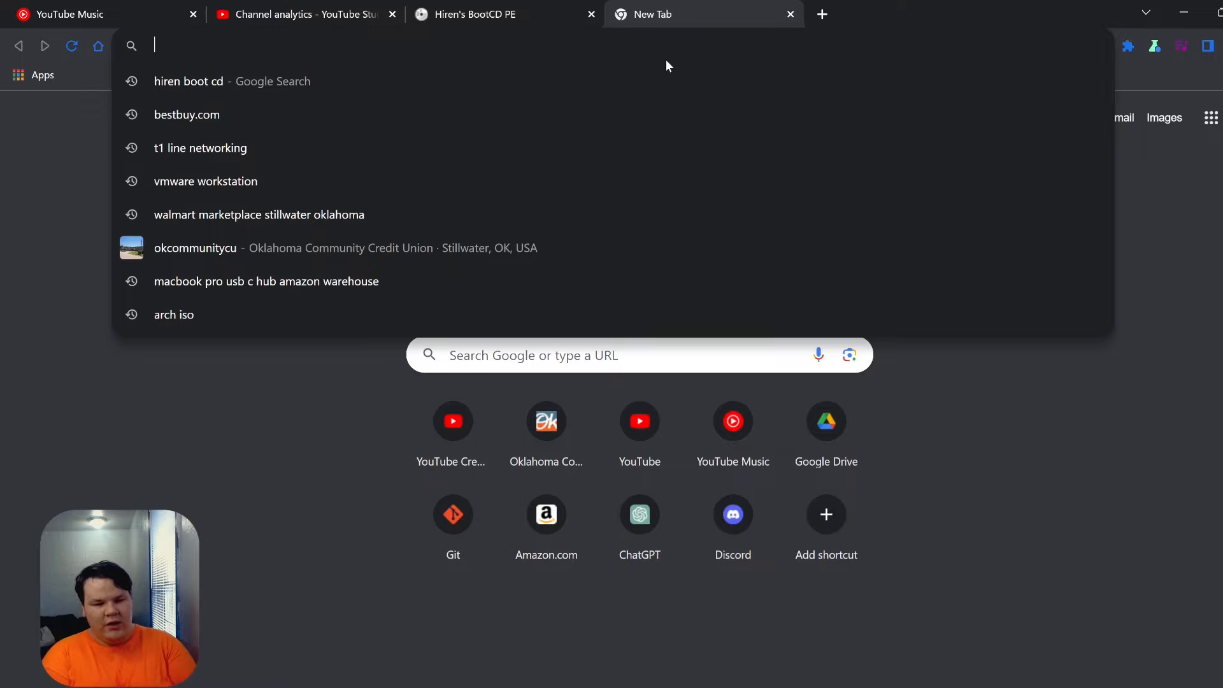
{"action": "type", "text": "ubuntu "}
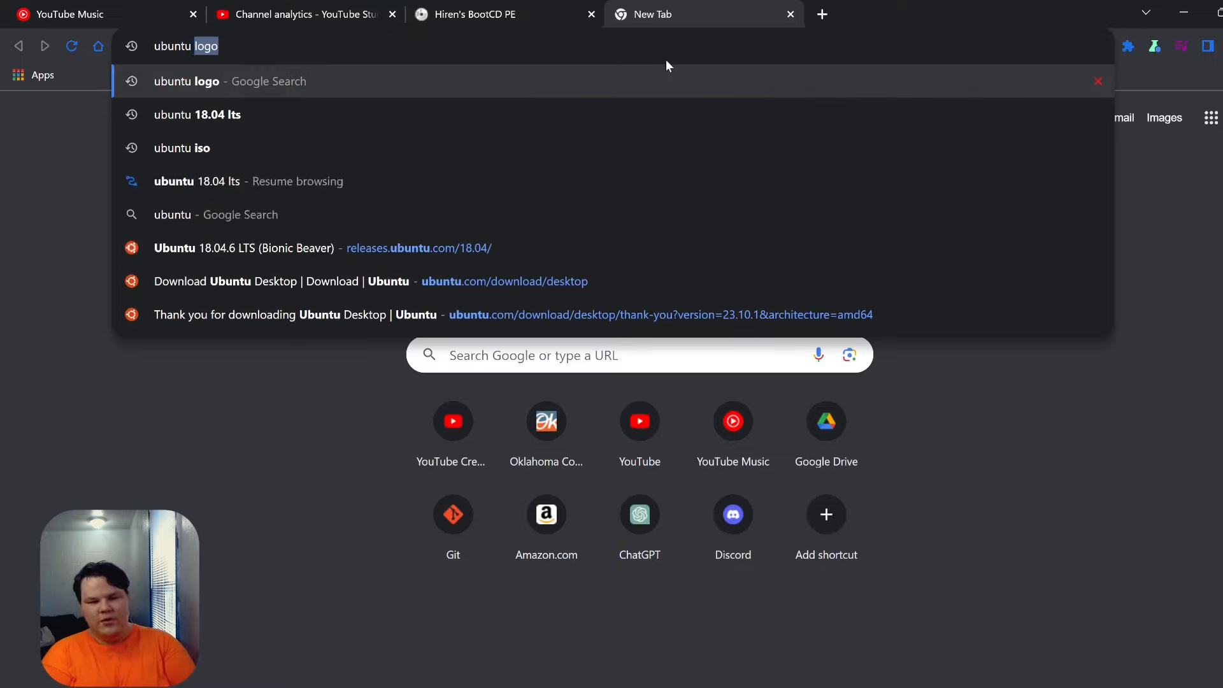
{"action": "type", "text": "iso"}
{"action": "key", "text": "Return"}
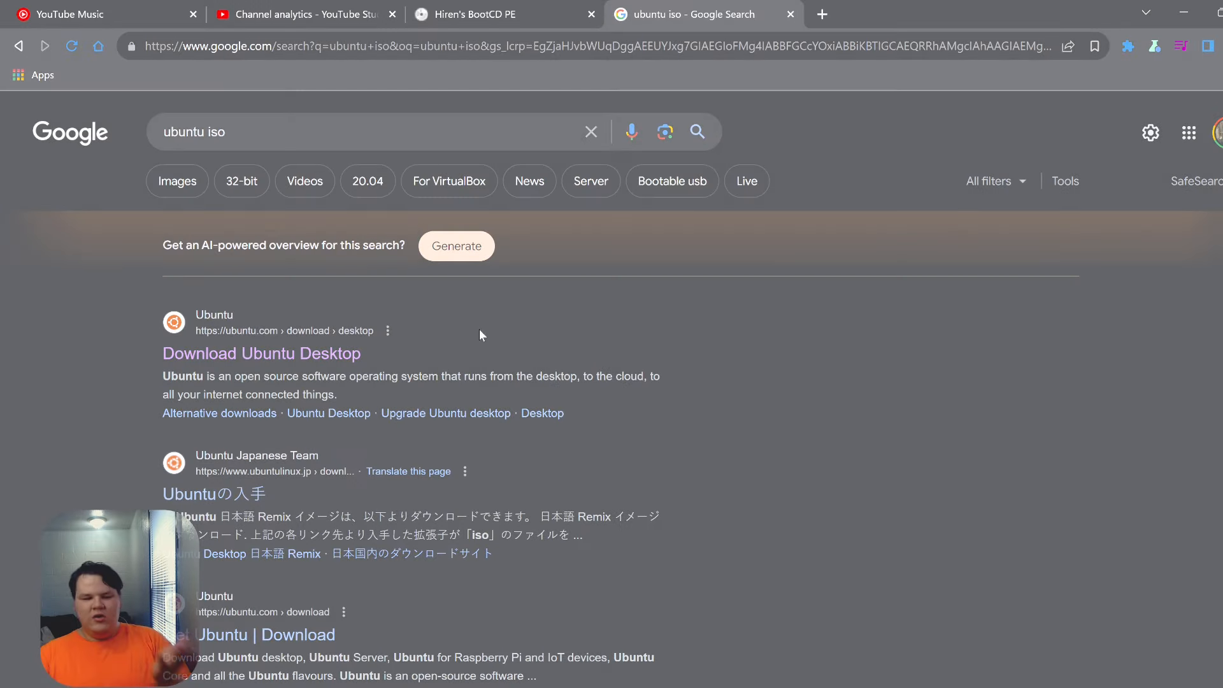
{"action": "left_click", "coordinate": [297, 358]}
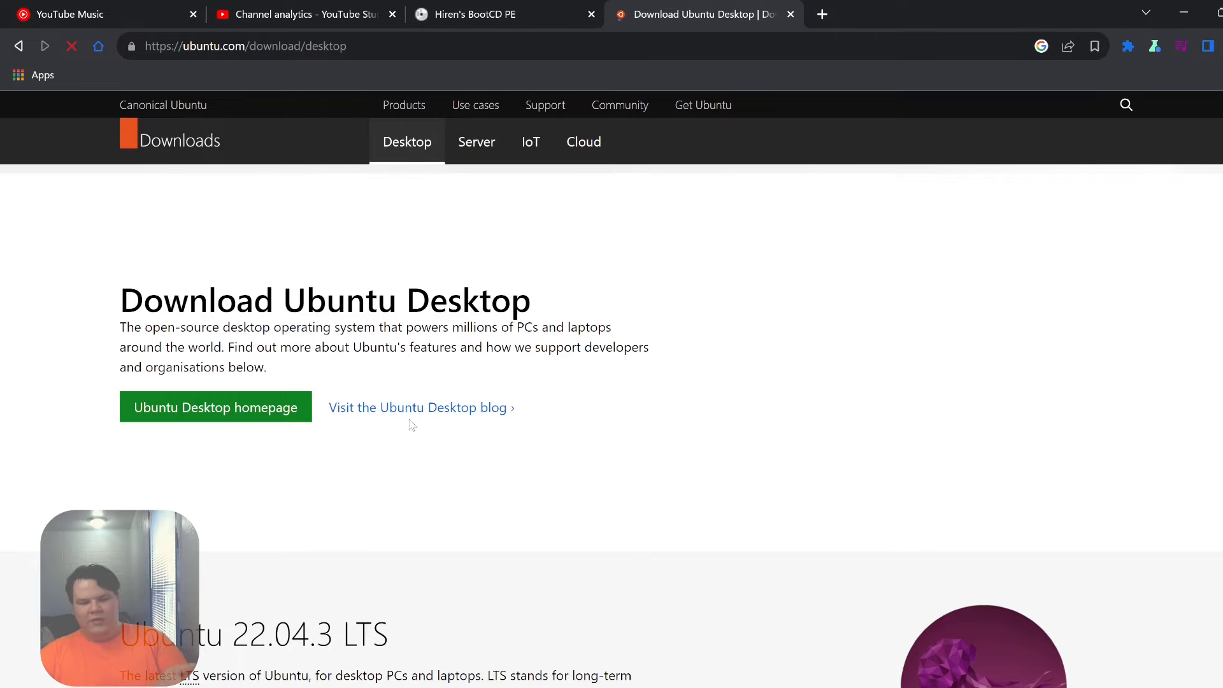
- Scroll the ubuntu.com download page to compare the 22.04.3 LTS and 23.10 releases
{"action": "scroll", "coordinate": [475, 564], "scroll_direction": "down", "scroll_amount": 8}
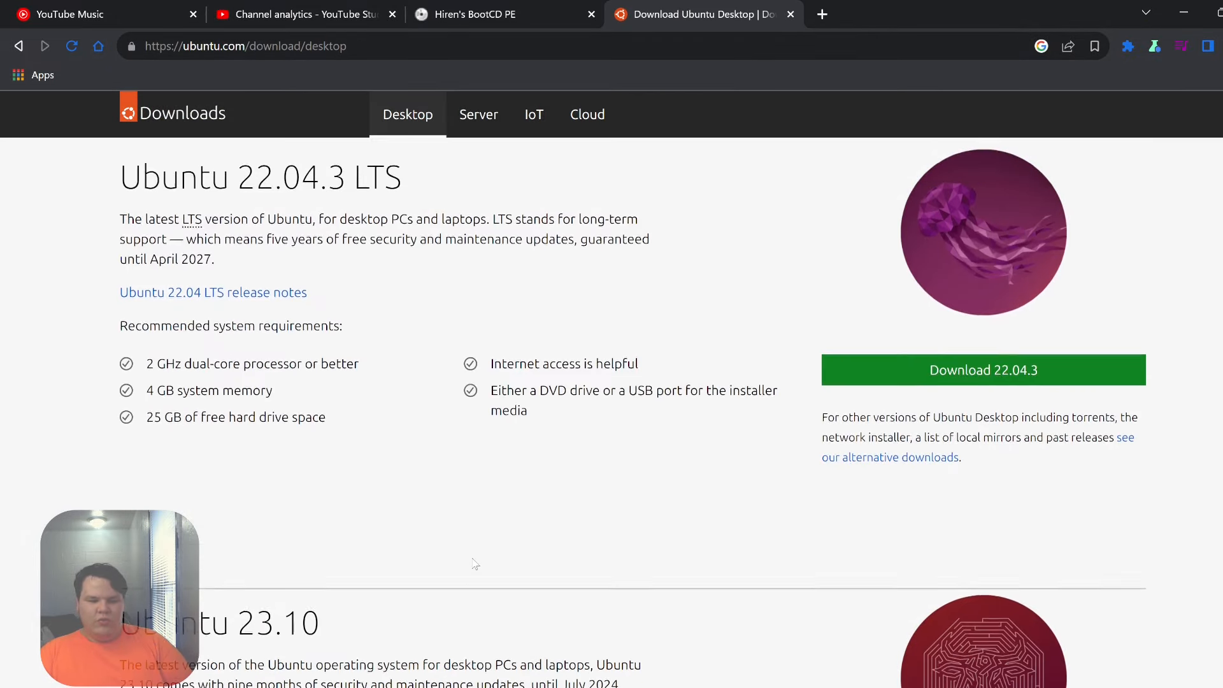
{"action": "scroll", "coordinate": [474, 564], "scroll_direction": "up", "scroll_amount": 1}
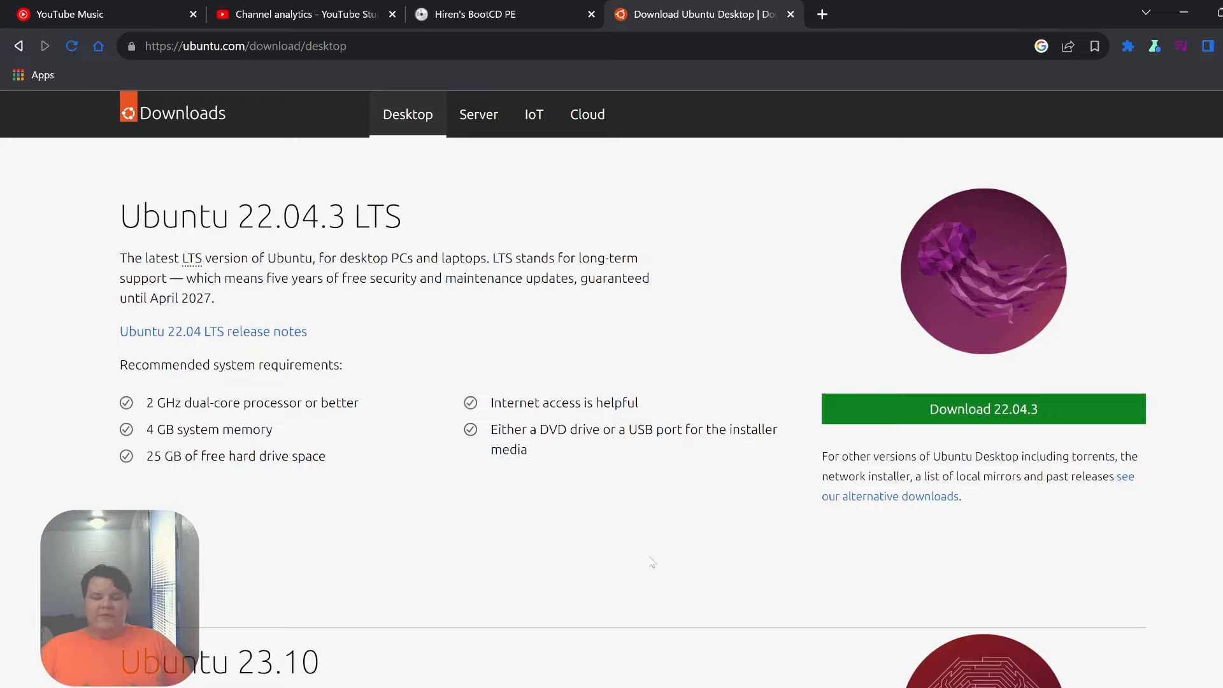
{"action": "scroll", "coordinate": [516, 499], "scroll_direction": "down", "scroll_amount": 4}
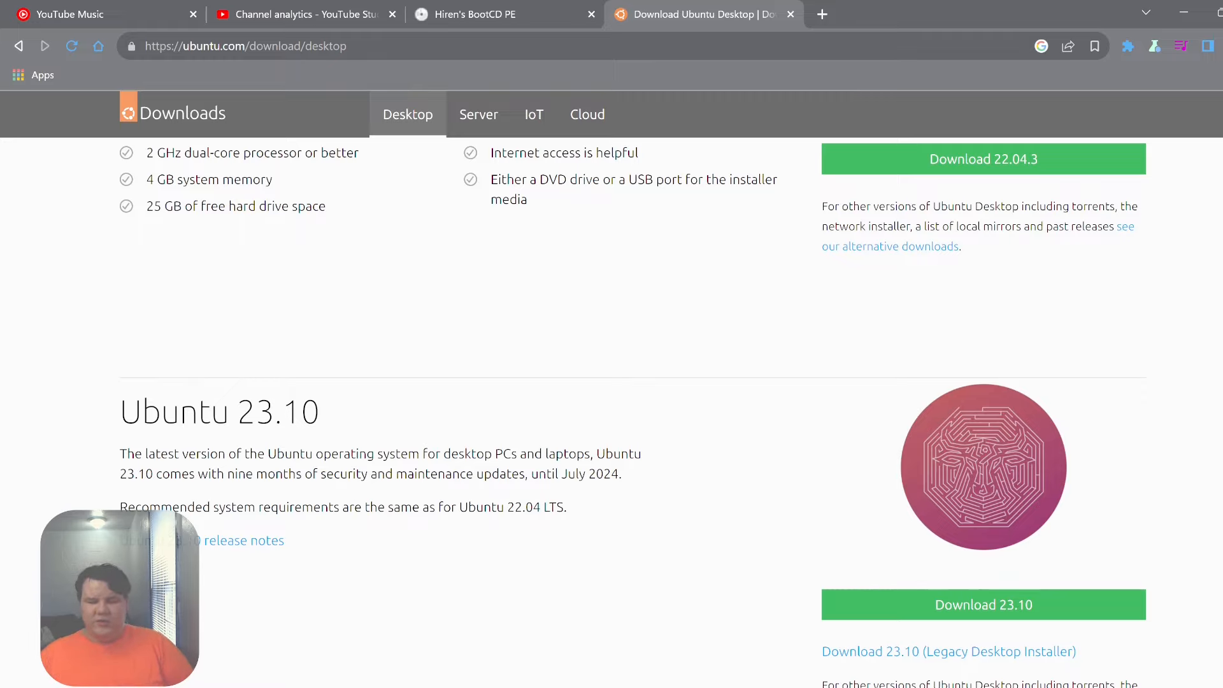
{"action": "scroll", "coordinate": [499, 496], "scroll_direction": "up", "scroll_amount": 4}
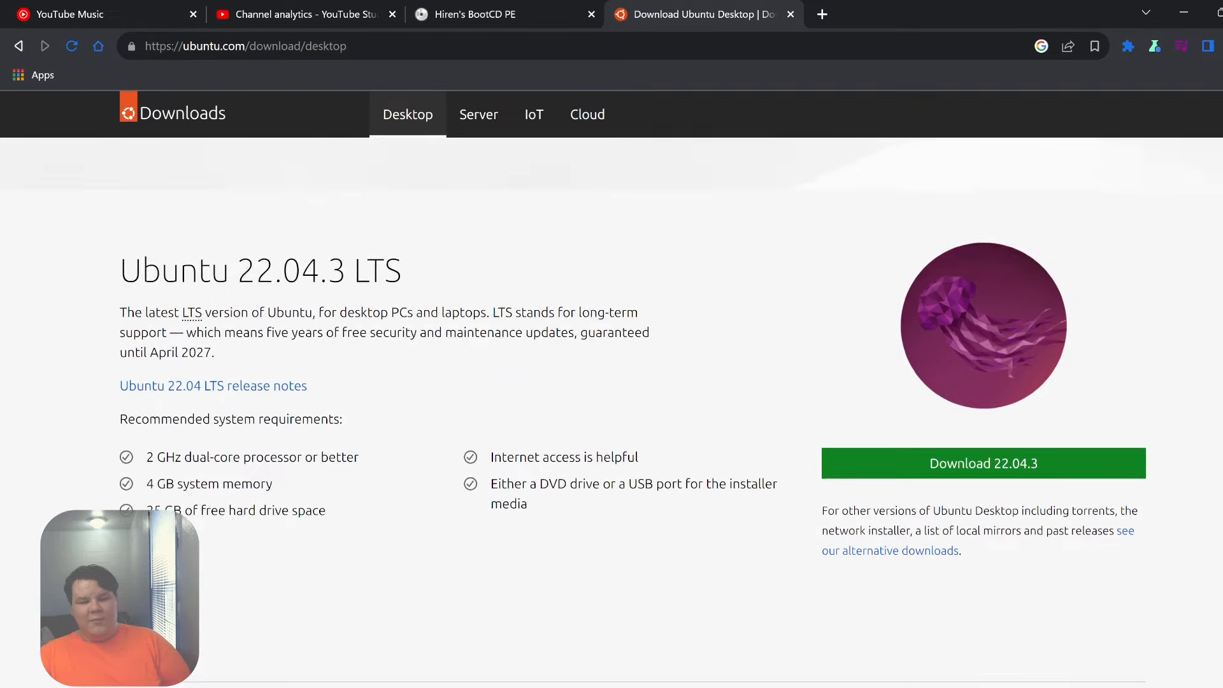
{"action": "scroll", "coordinate": [666, 499], "scroll_direction": "down", "scroll_amount": 3}
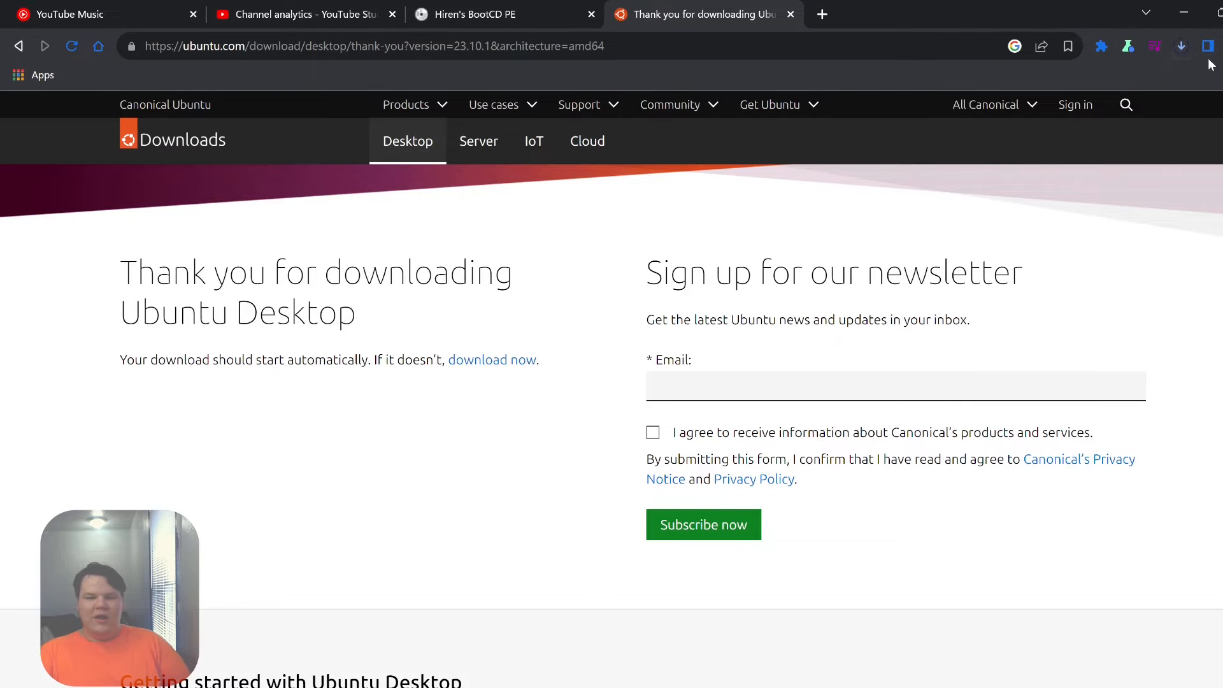
- Watch Chrome's downloads list until the 4.8 GB ubuntu-23.10.1 desktop ISO reads Done
{"action": "left_click", "coordinate": [1181, 48]}
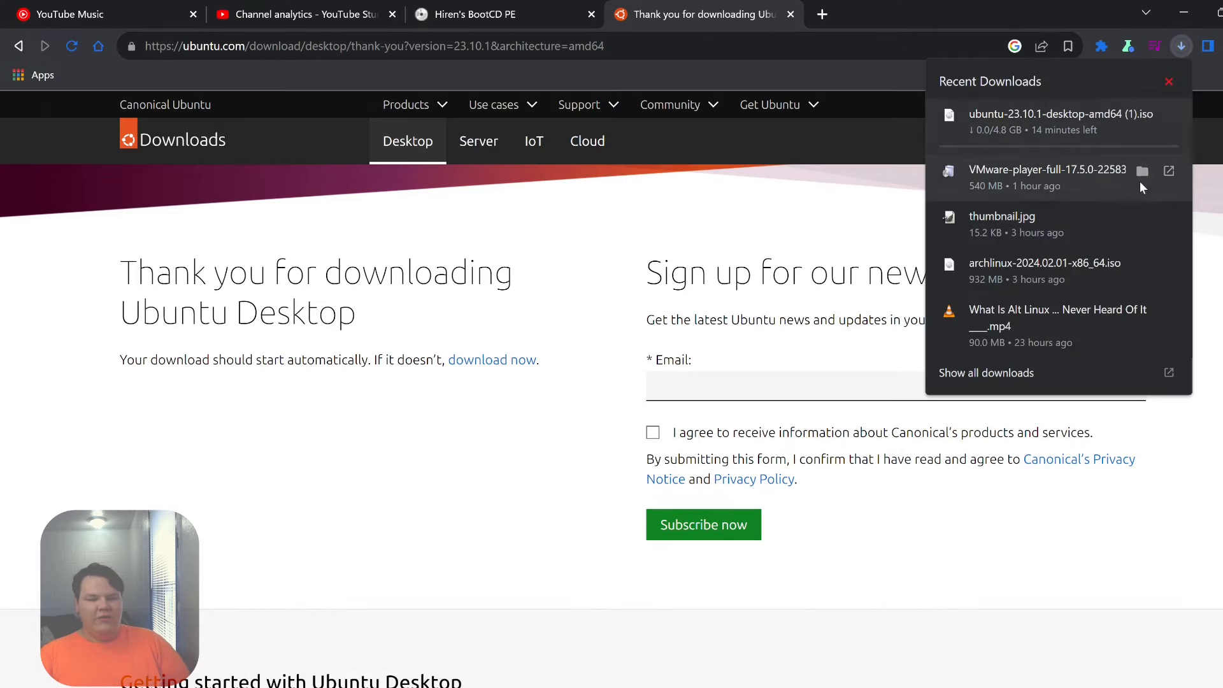
{"action": "mouse_move", "coordinate": [1094, 144]}
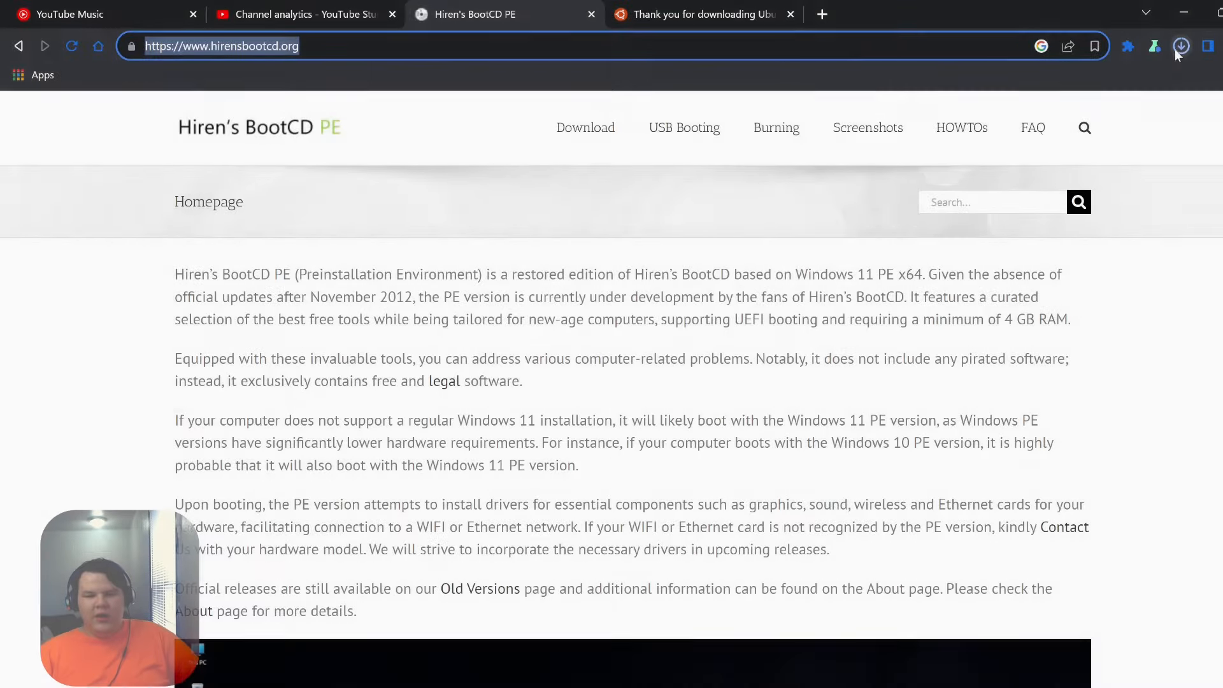
{"action": "left_click", "coordinate": [1180, 47]}
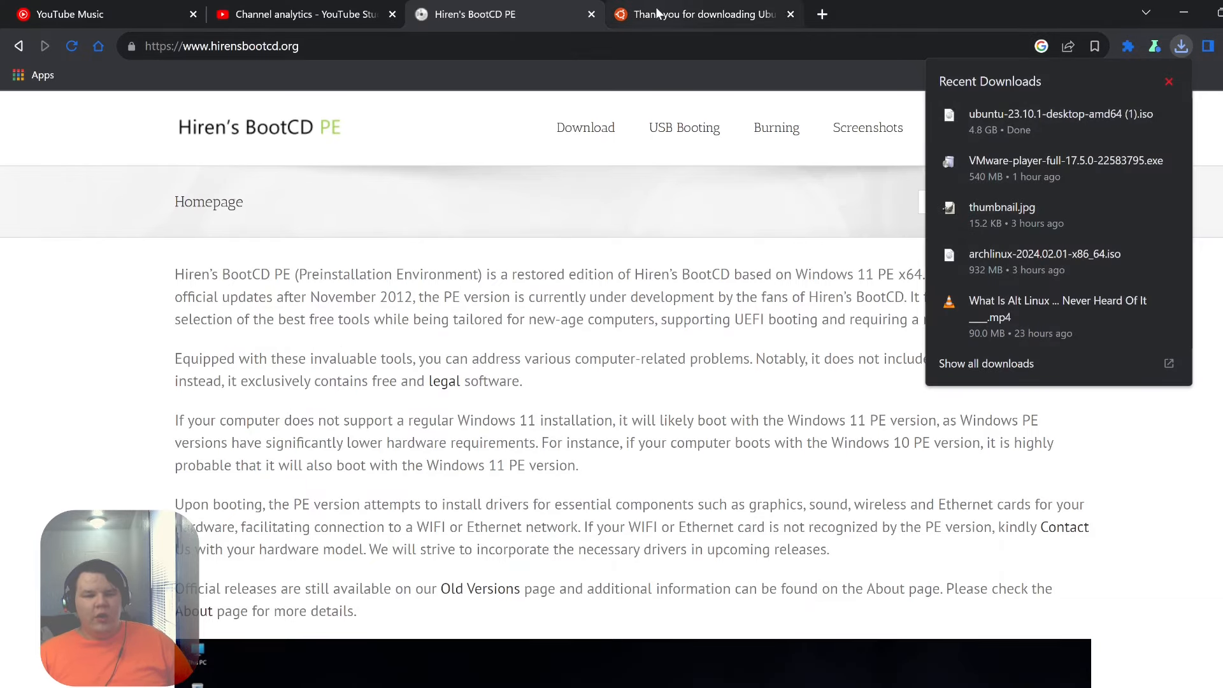
- Search for rufus.ie, open the official Rufus website and browse its download links
{"action": "left_click", "coordinate": [659, 13]}
{"action": "left_click", "coordinate": [500, 52]}
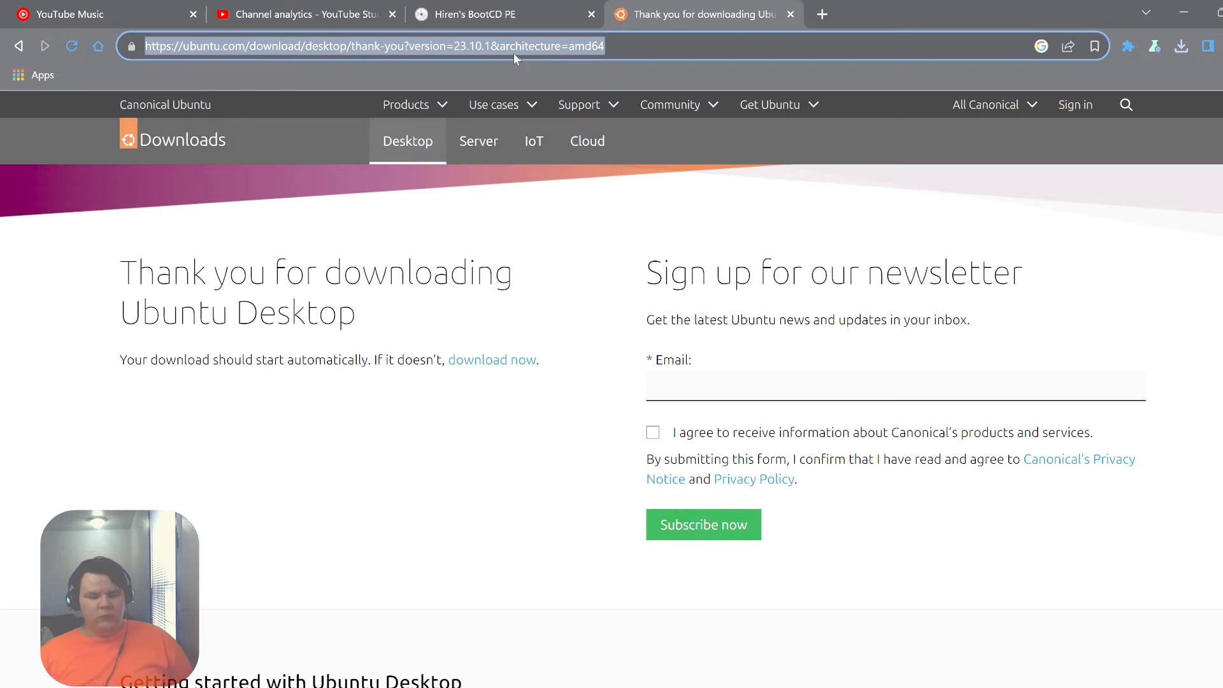
{"action": "type", "text": "ruf"}
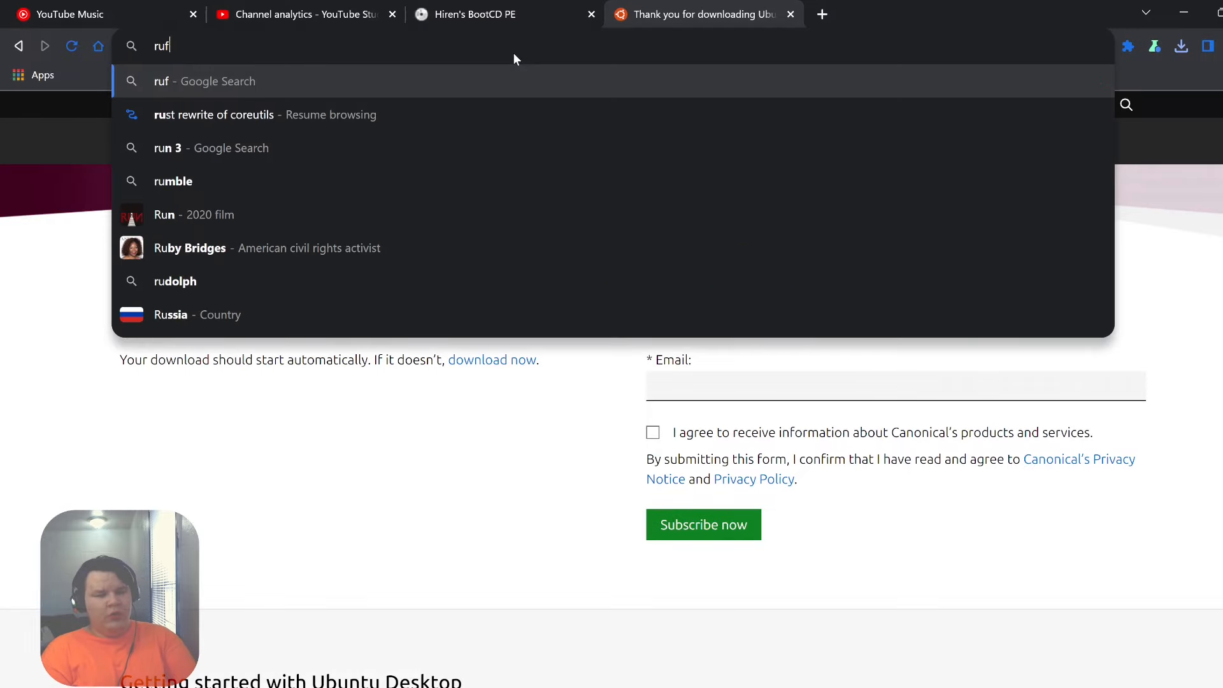
{"action": "type", "text": "us.ie"}
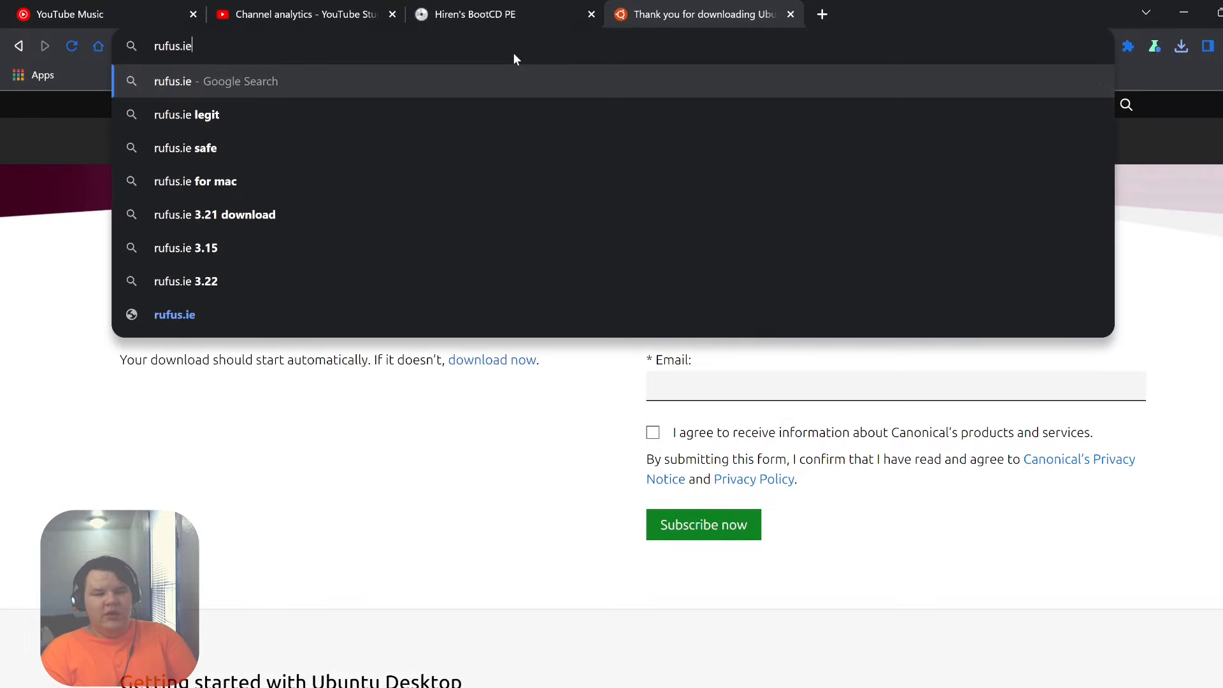
{"action": "key", "text": "Return"}
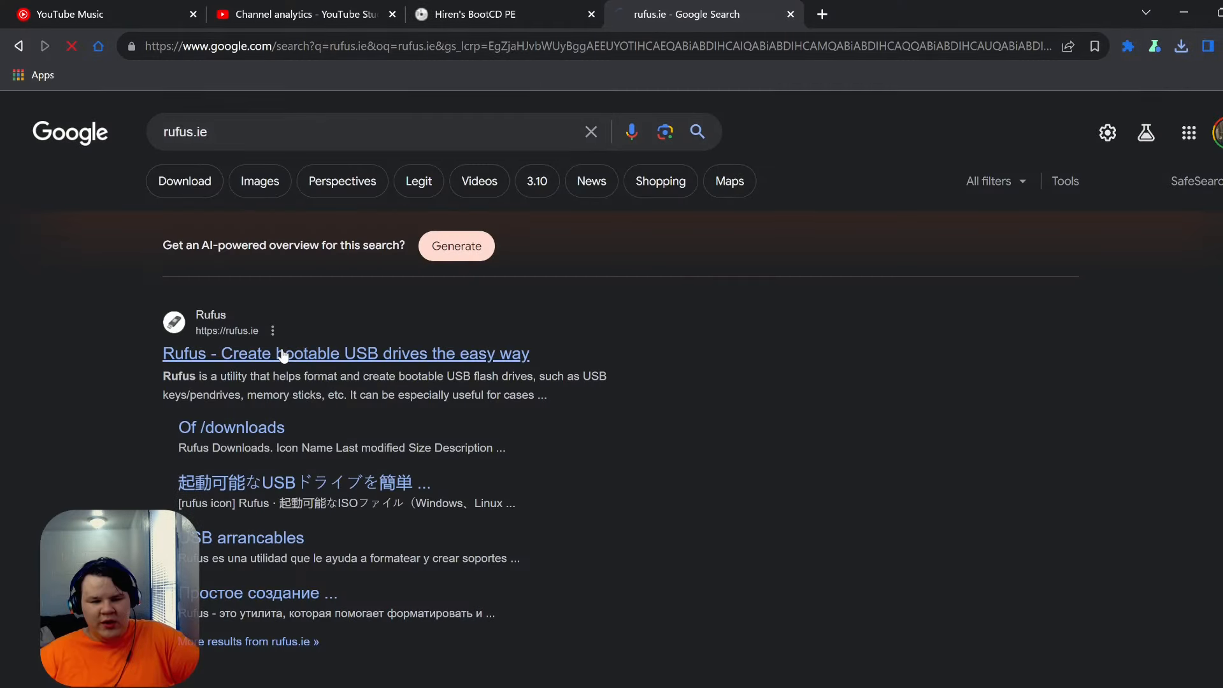
{"action": "left_click", "coordinate": [278, 354]}
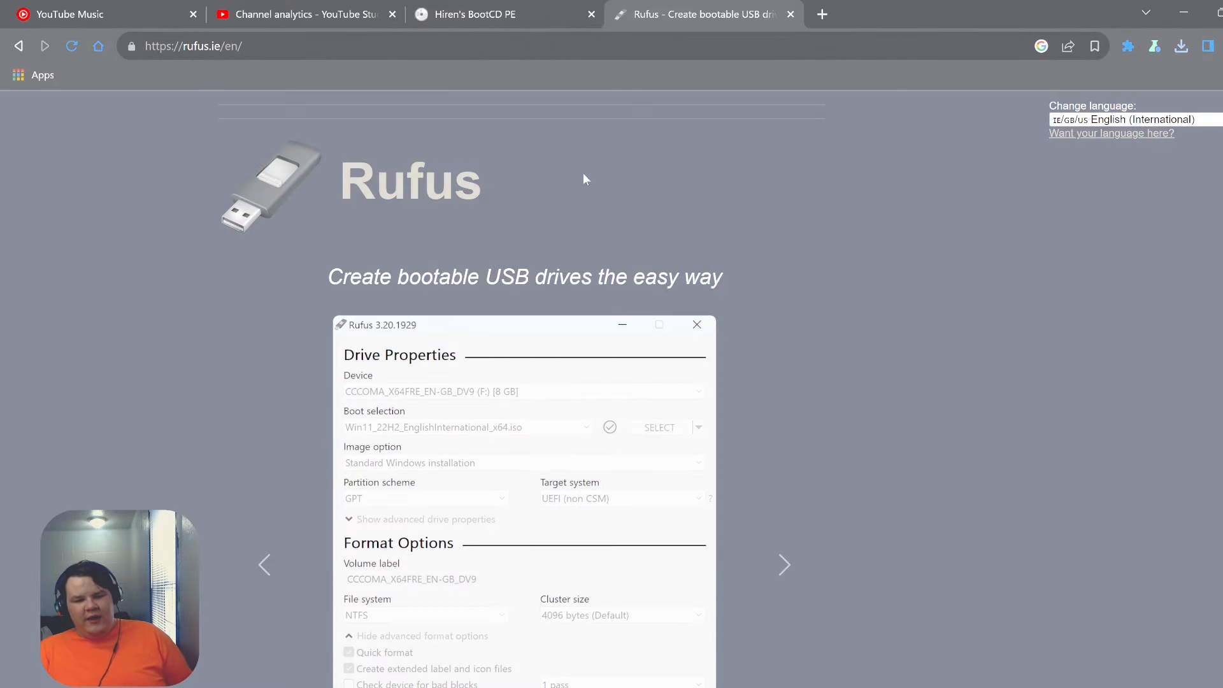
{"action": "scroll", "coordinate": [679, 204], "scroll_direction": "down", "scroll_amount": 4}
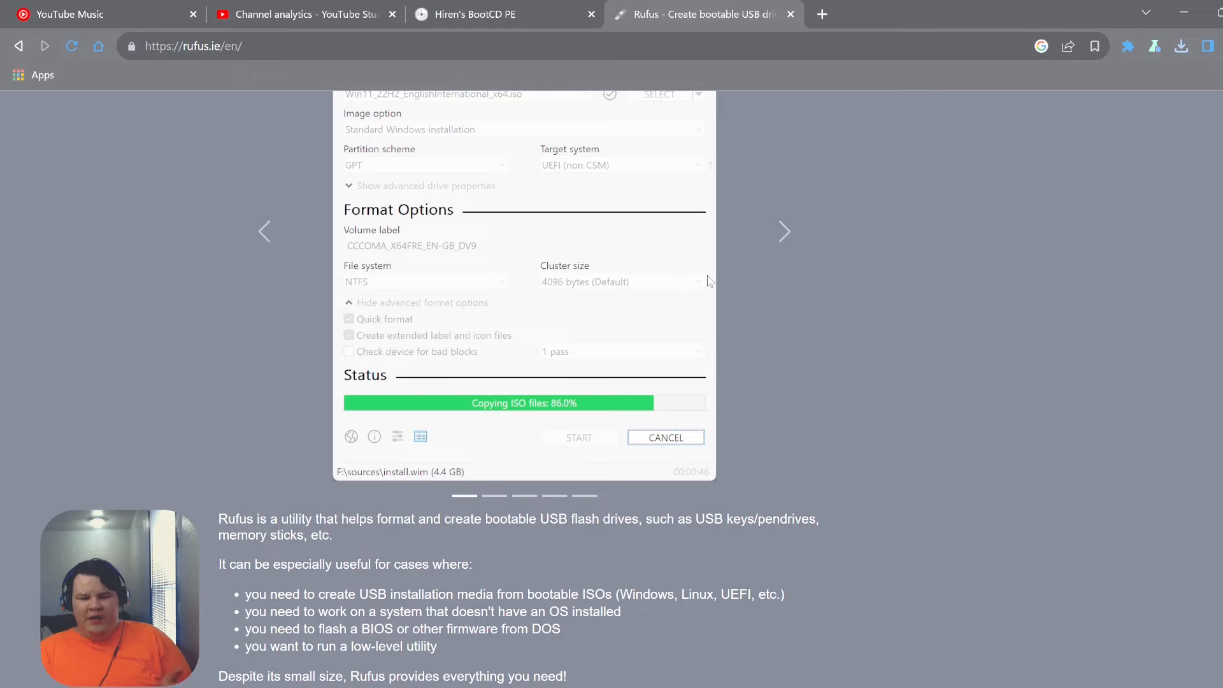
{"action": "scroll", "coordinate": [707, 276], "scroll_direction": "up", "scroll_amount": 2}
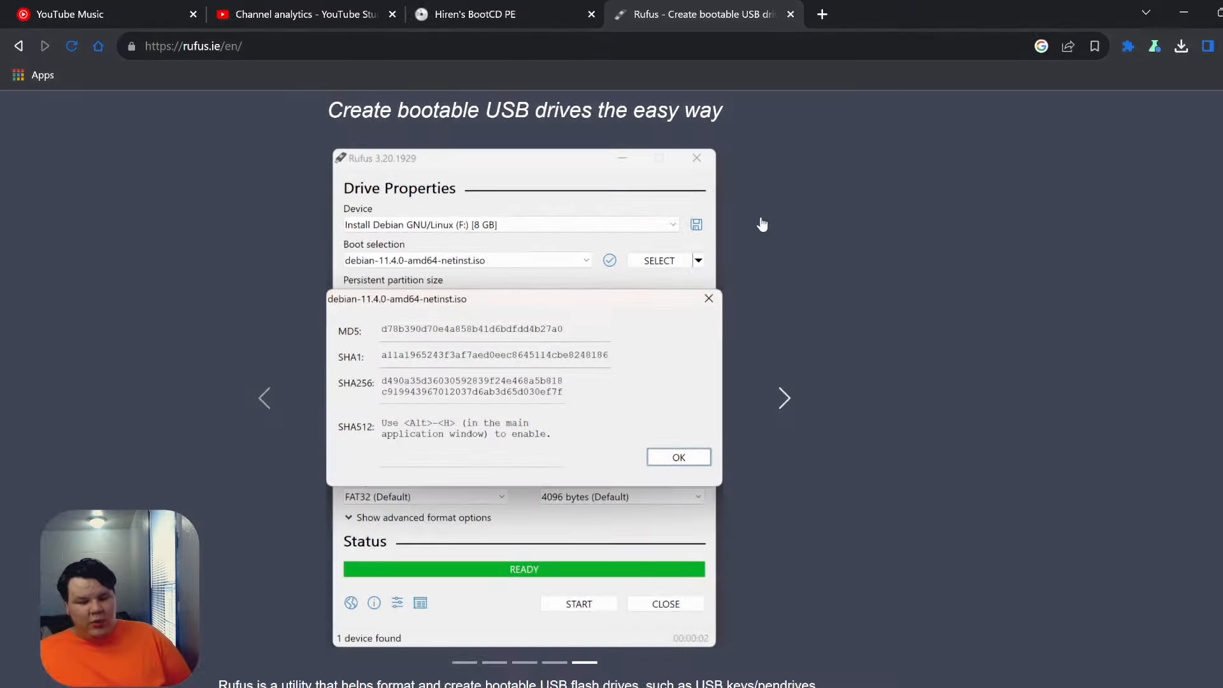
{"action": "scroll", "coordinate": [615, 333], "scroll_direction": "down", "scroll_amount": 15}
{"action": "scroll", "coordinate": [612, 328], "scroll_direction": "up", "scroll_amount": 6}
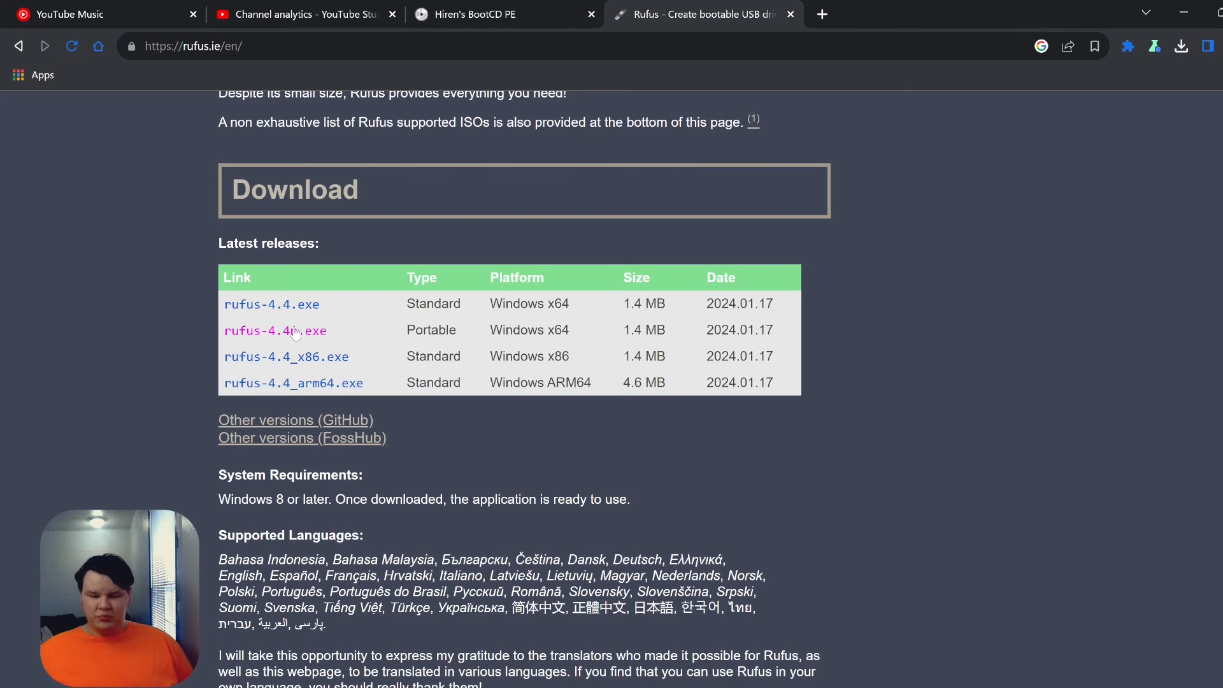
- Download the portable rufus-4.4p.exe, confirm it finished, and bring up File Explorer on This PC
{"action": "left_click", "coordinate": [294, 332]}
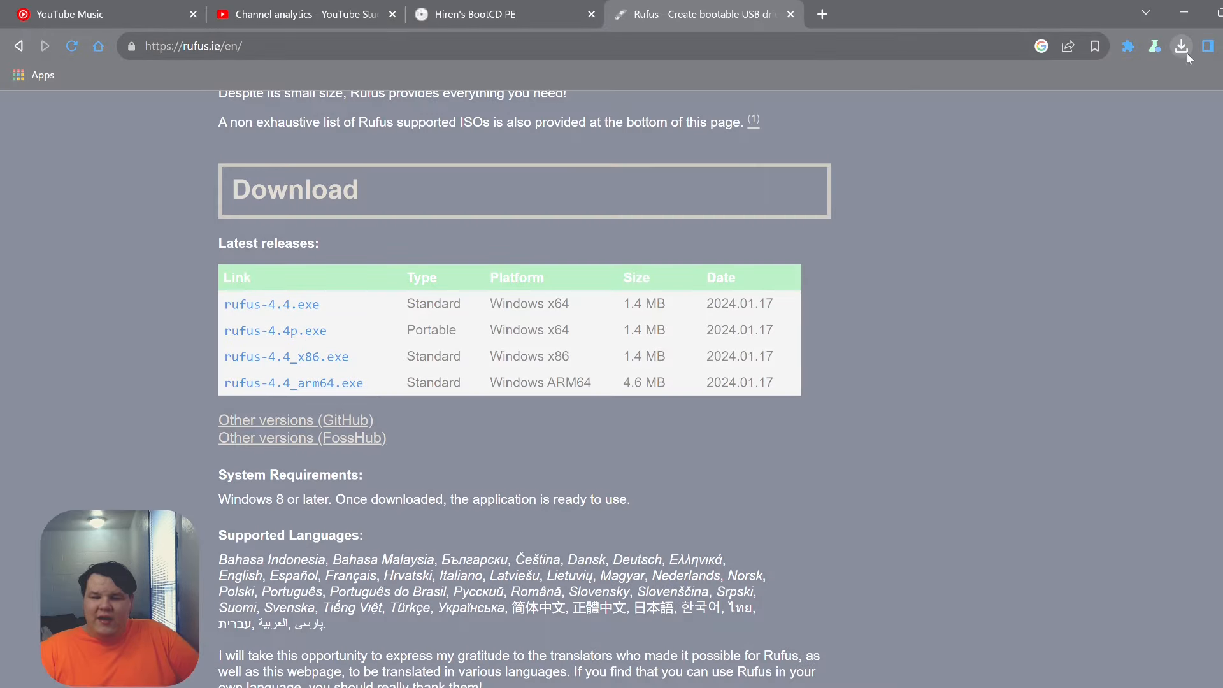
{"action": "left_click", "coordinate": [1181, 47]}
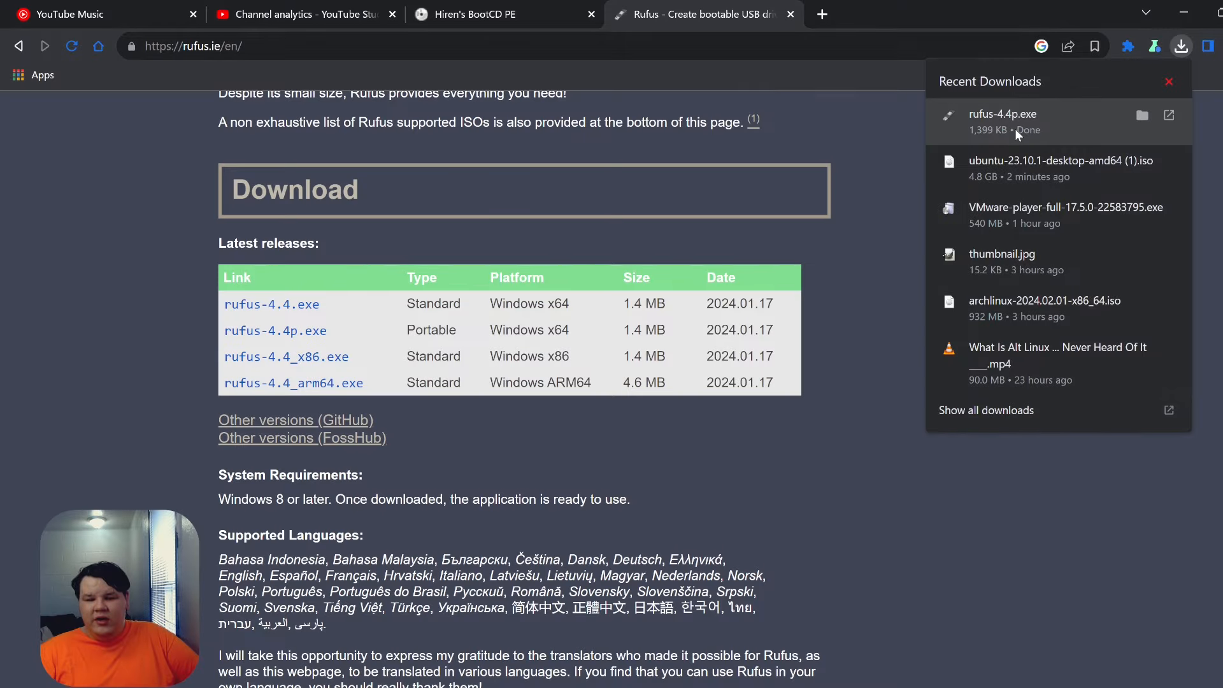
{"action": "right_click", "coordinate": [1015, 129]}
{"action": "triple_click", "coordinate": [903, 595]}
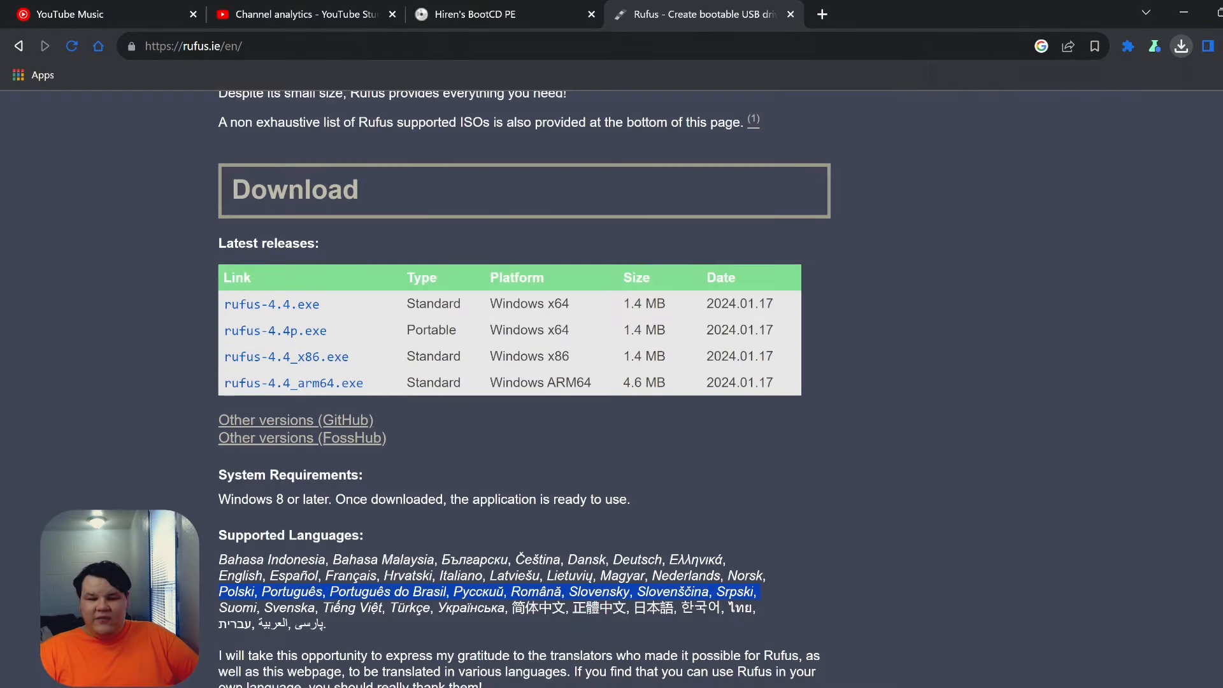
{"action": "key", "text": "super+e"}
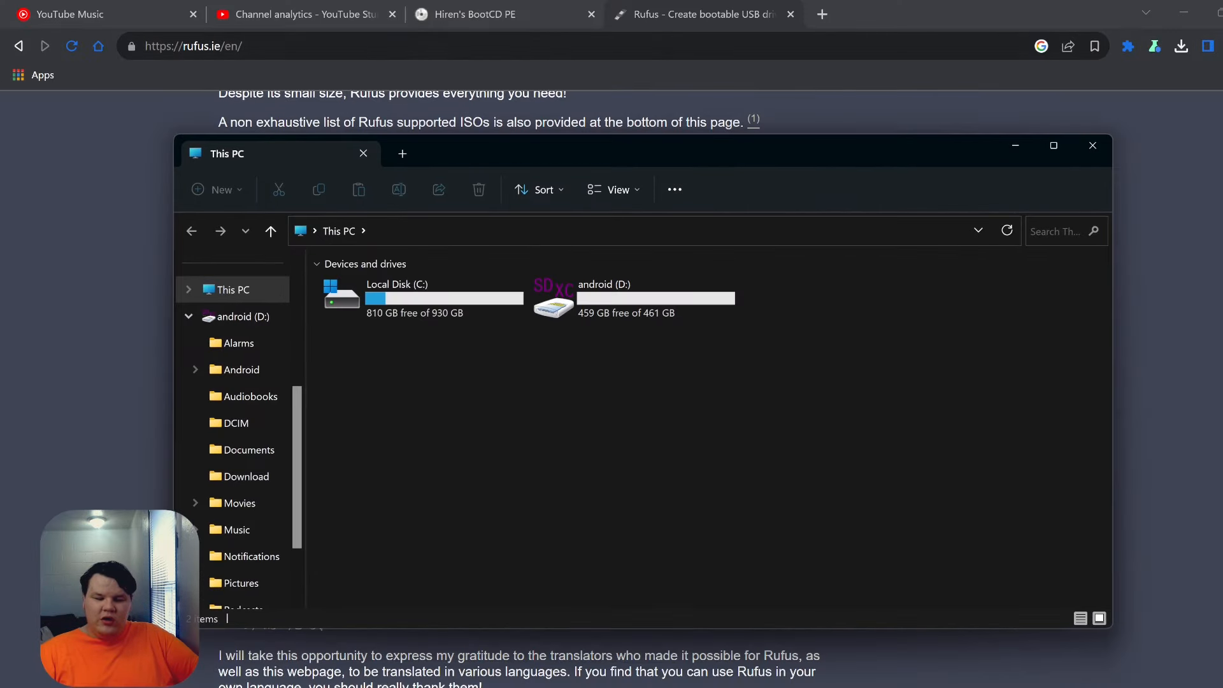
- Run rufus-4.4p.exe from the Downloads folder and minimize the Explorer window
{"action": "scroll", "coordinate": [263, 312], "scroll_direction": "up", "scroll_amount": 3}
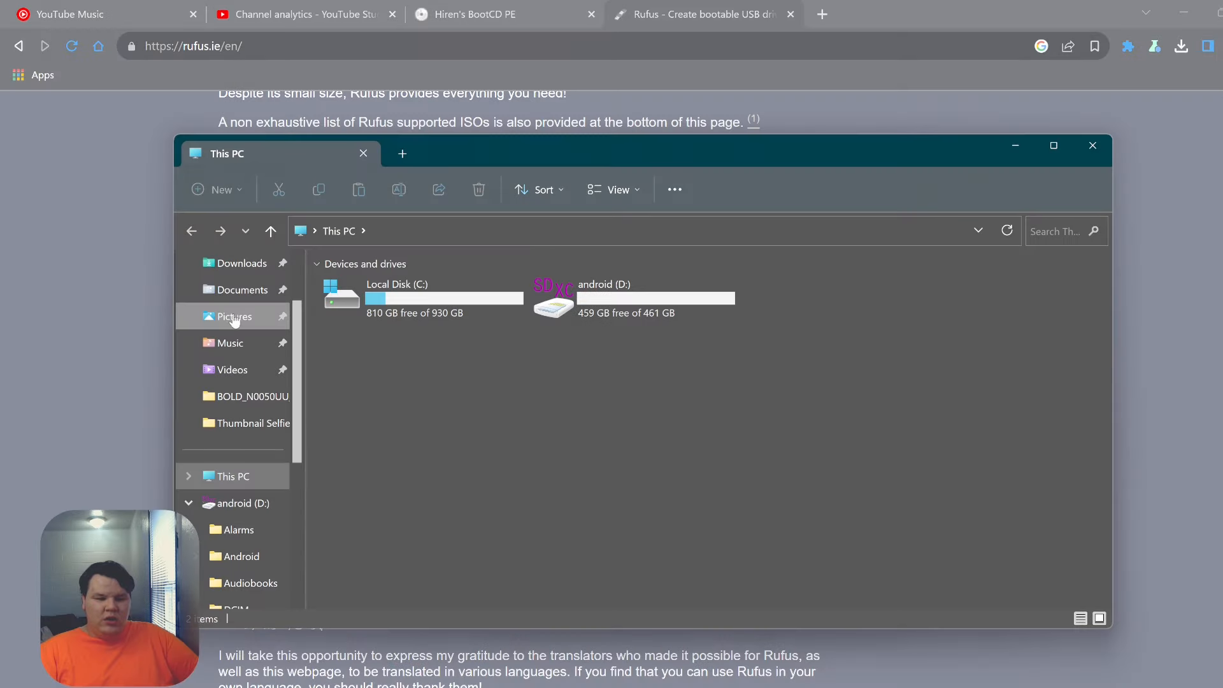
{"action": "left_click", "coordinate": [242, 263]}
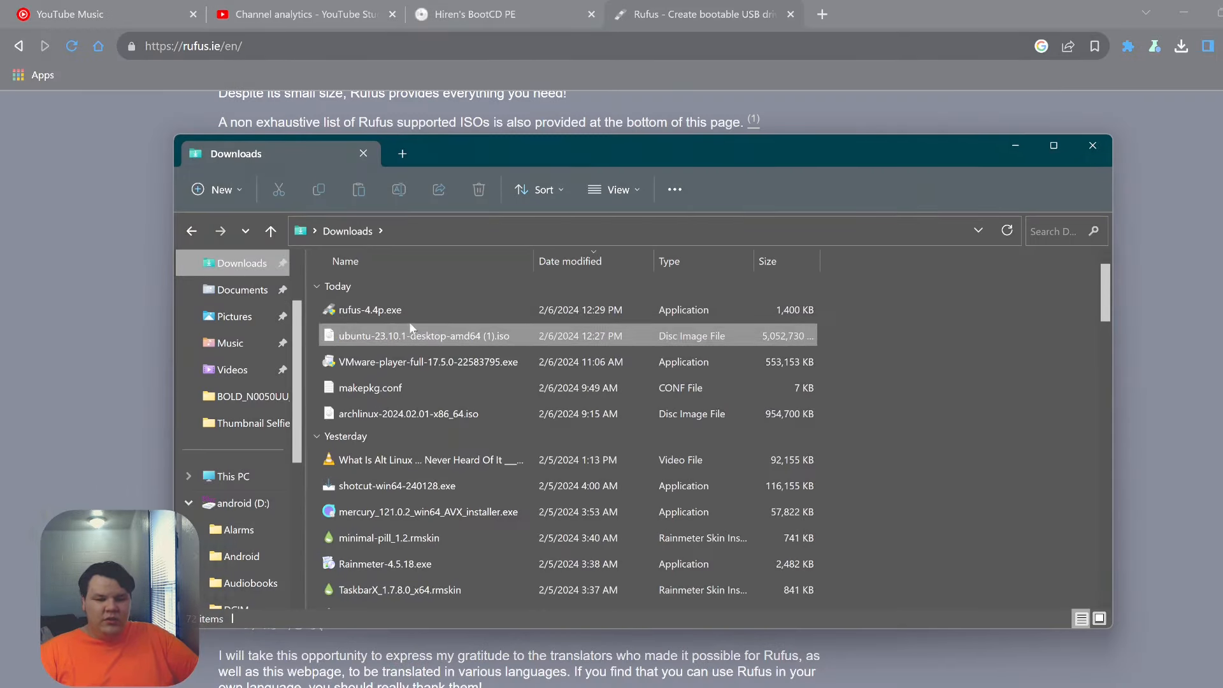
{"action": "double_click", "coordinate": [406, 317]}
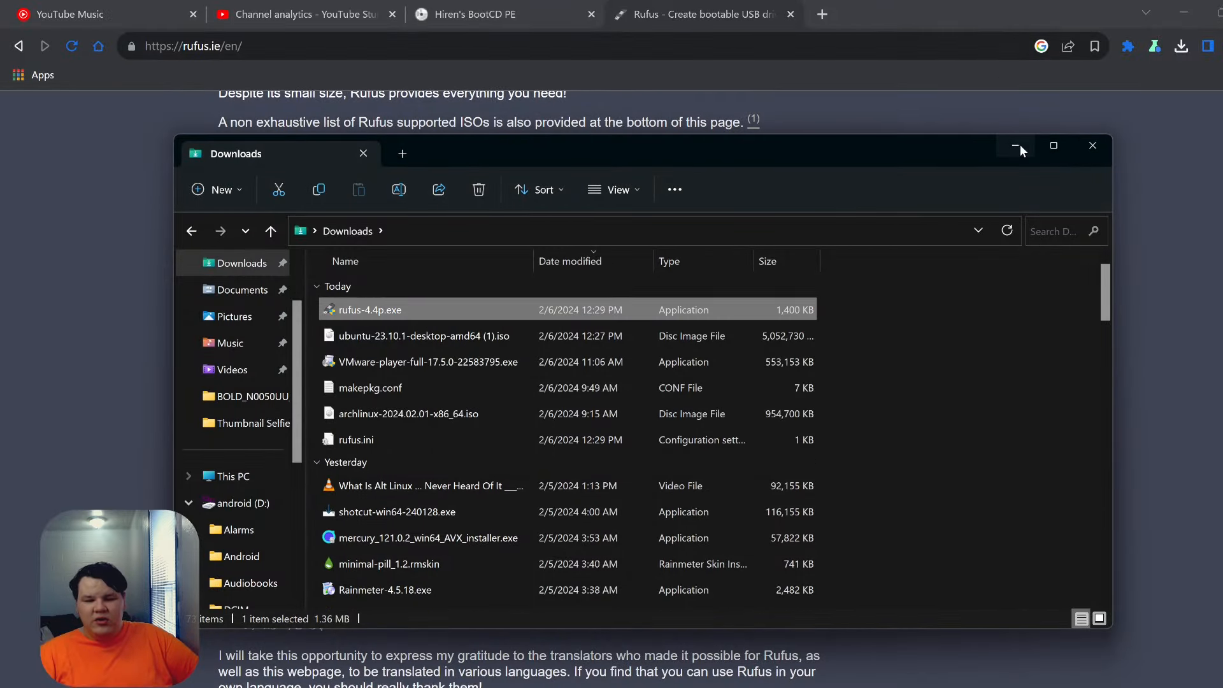
{"action": "left_click", "coordinate": [1017, 147]}
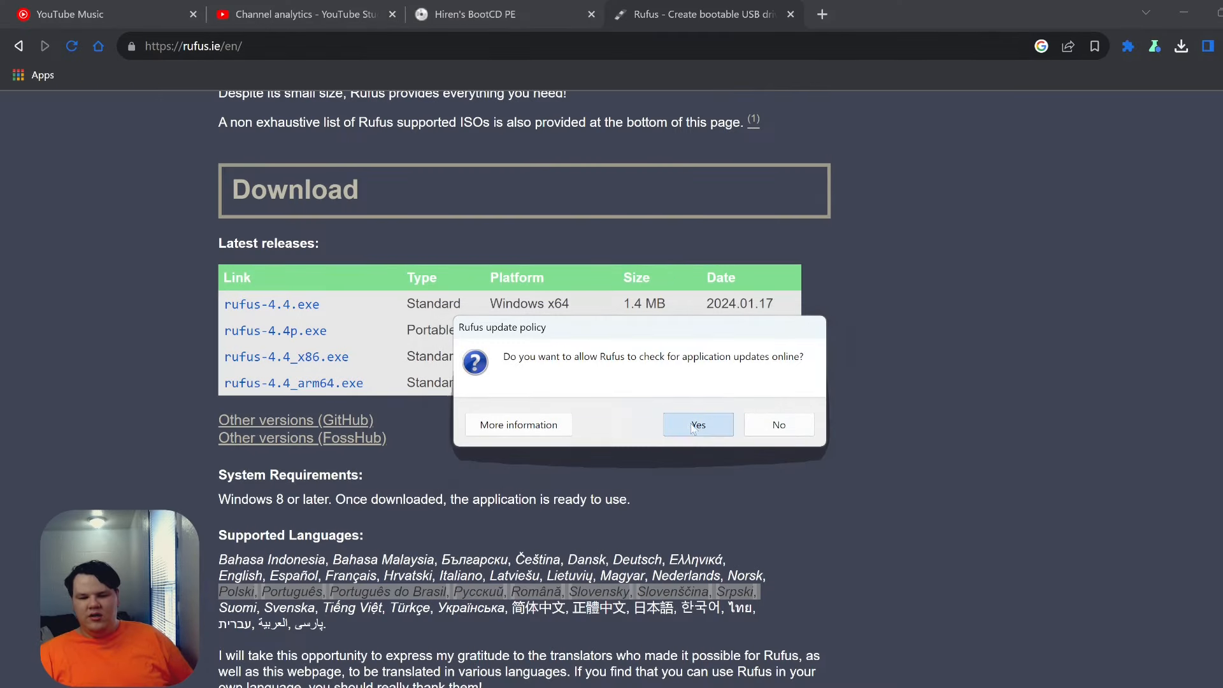
- Allow Rufus's online update checks and select NO_LABEL (E:) [128 GB] as the device
{"action": "left_click", "coordinate": [691, 423]}
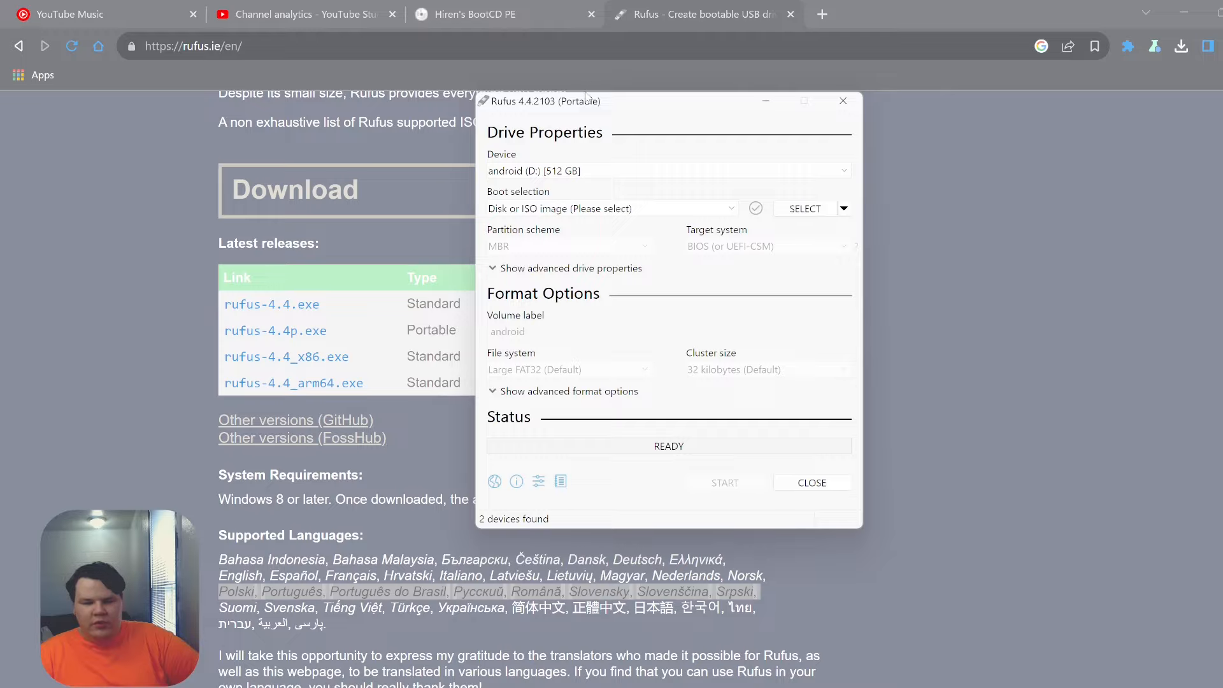
{"action": "left_click", "coordinate": [589, 171]}
{"action": "left_click", "coordinate": [580, 190]}
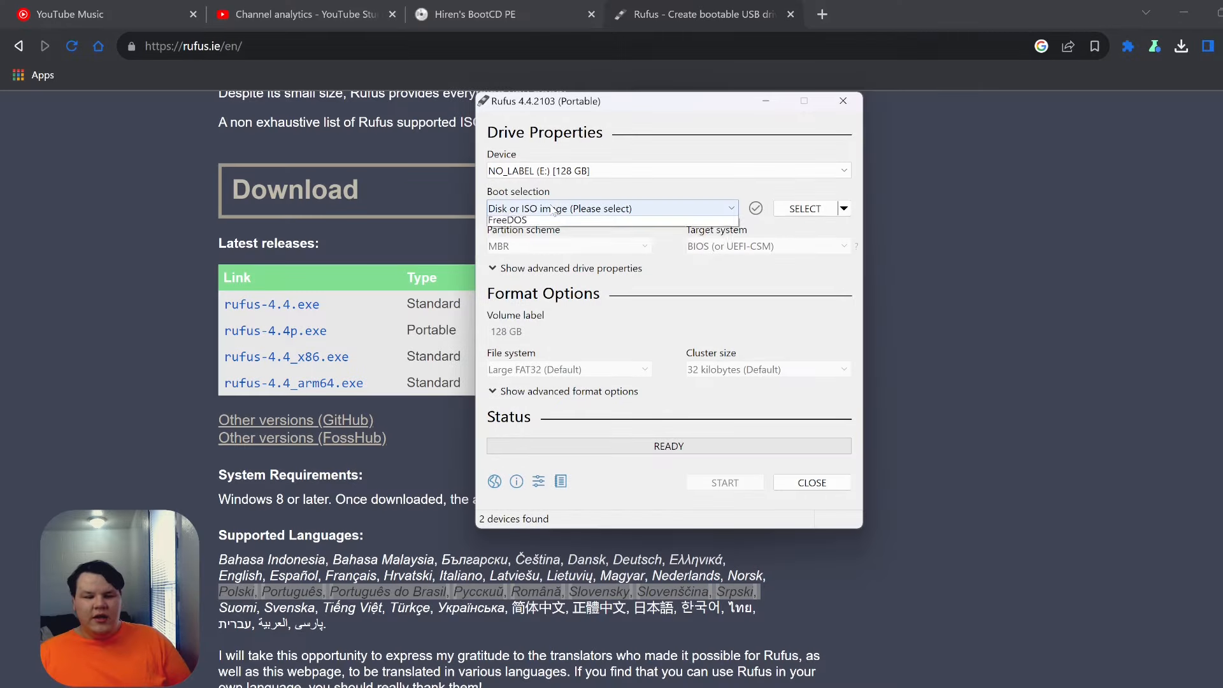
- Keep Disk or ISO image as boot selection and load ubuntu-23.10.1-desktop-amd64 (1).iso from Downloads
{"action": "left_click", "coordinate": [547, 208]}
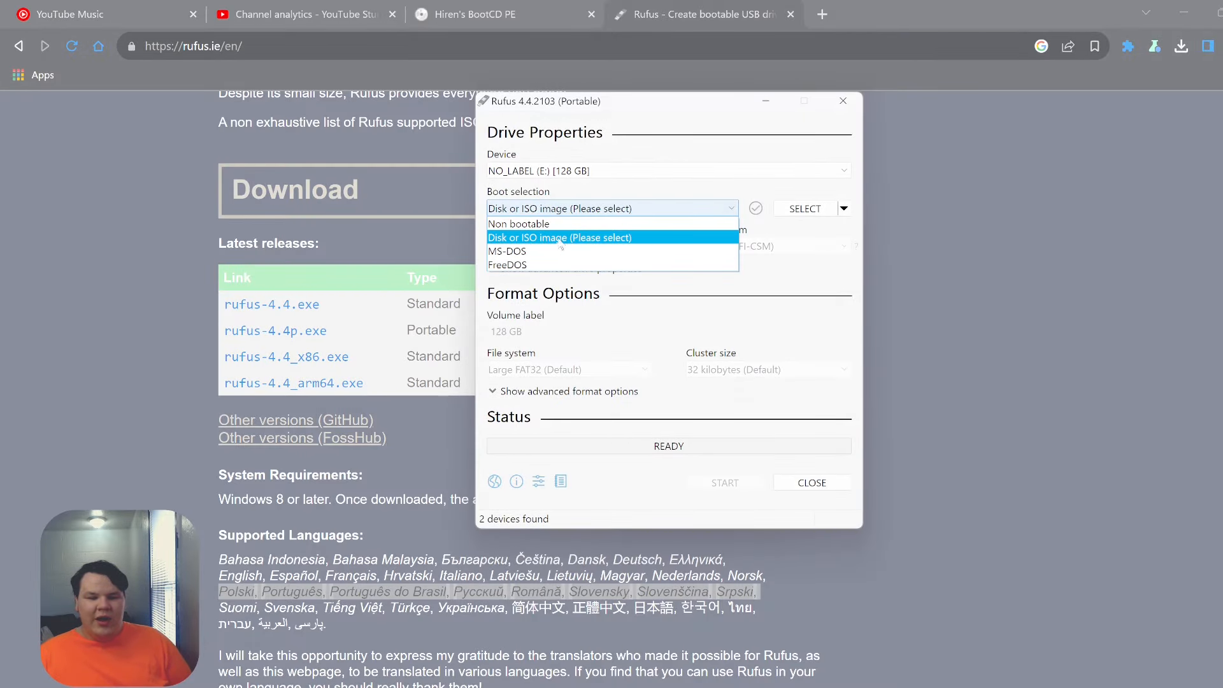
{"action": "left_click", "coordinate": [555, 241]}
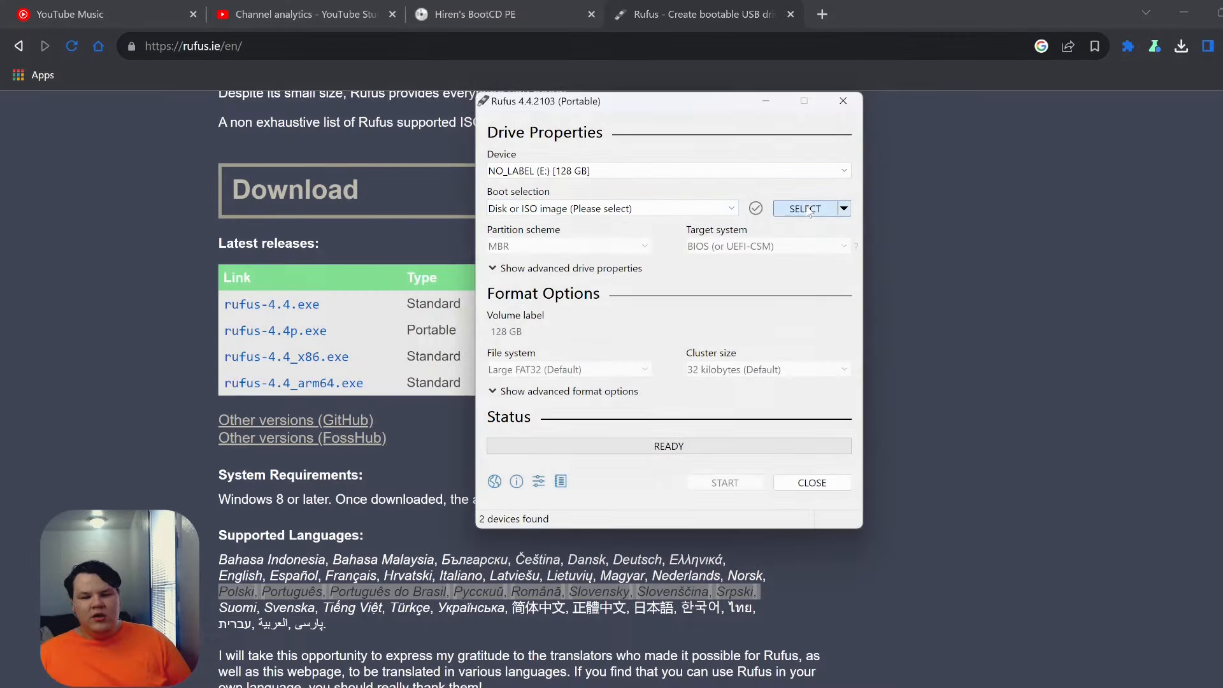
{"action": "left_click", "coordinate": [805, 208]}
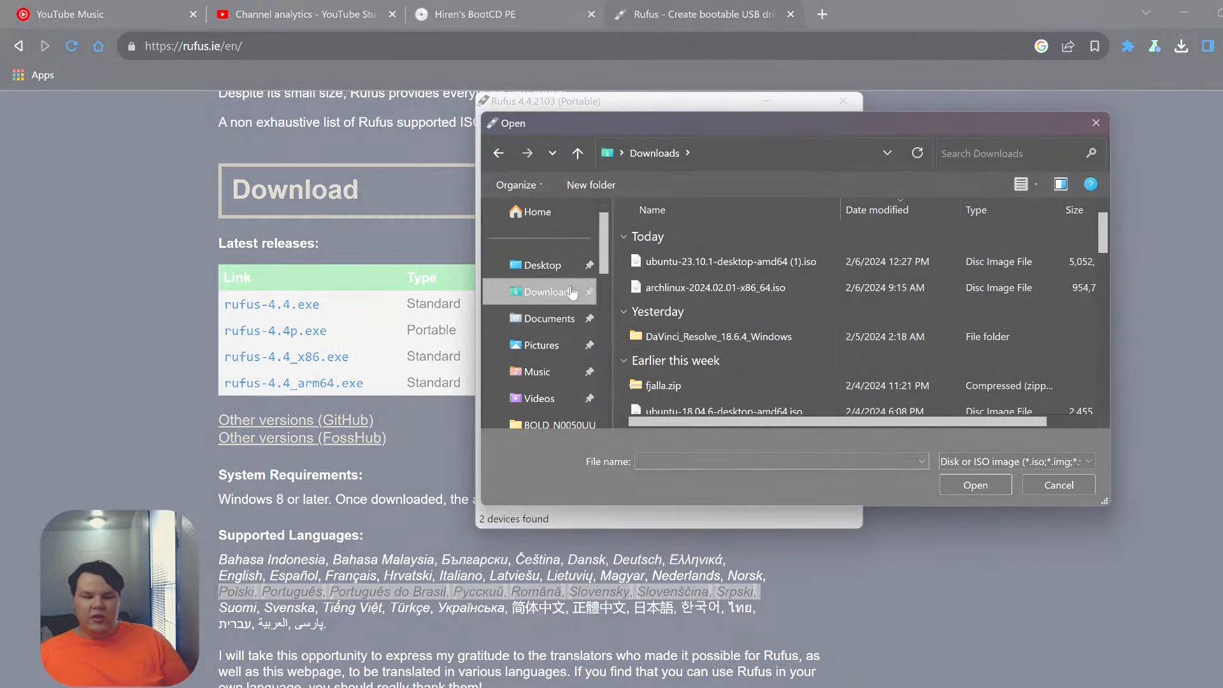
{"action": "double_click", "coordinate": [740, 265]}
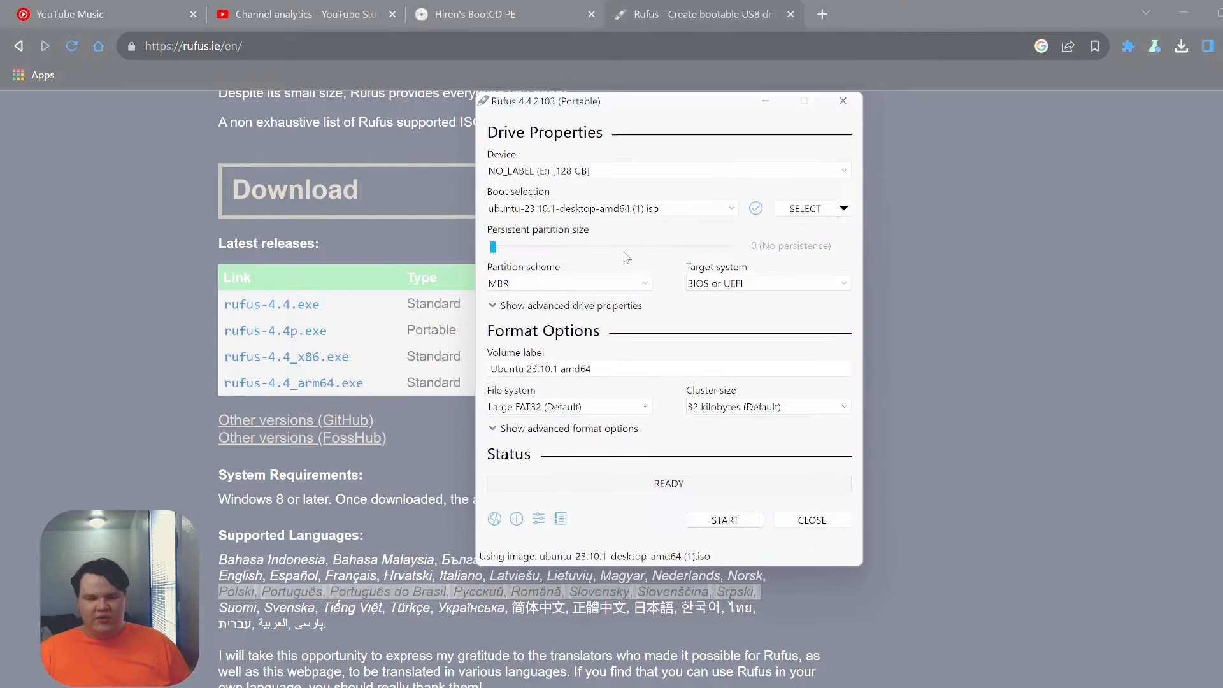
- Switch the partition scheme to GPT for a UEFI (non CSM) target and start writing
{"action": "left_click", "coordinate": [532, 283]}
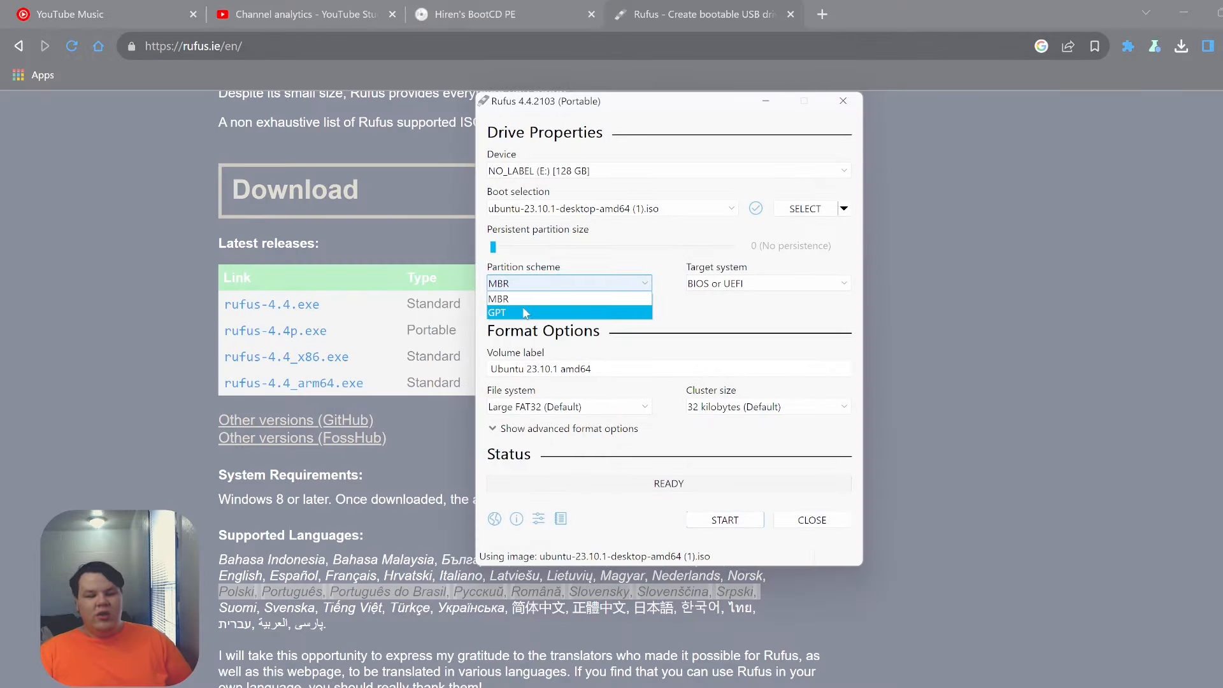
{"action": "left_click", "coordinate": [526, 312]}
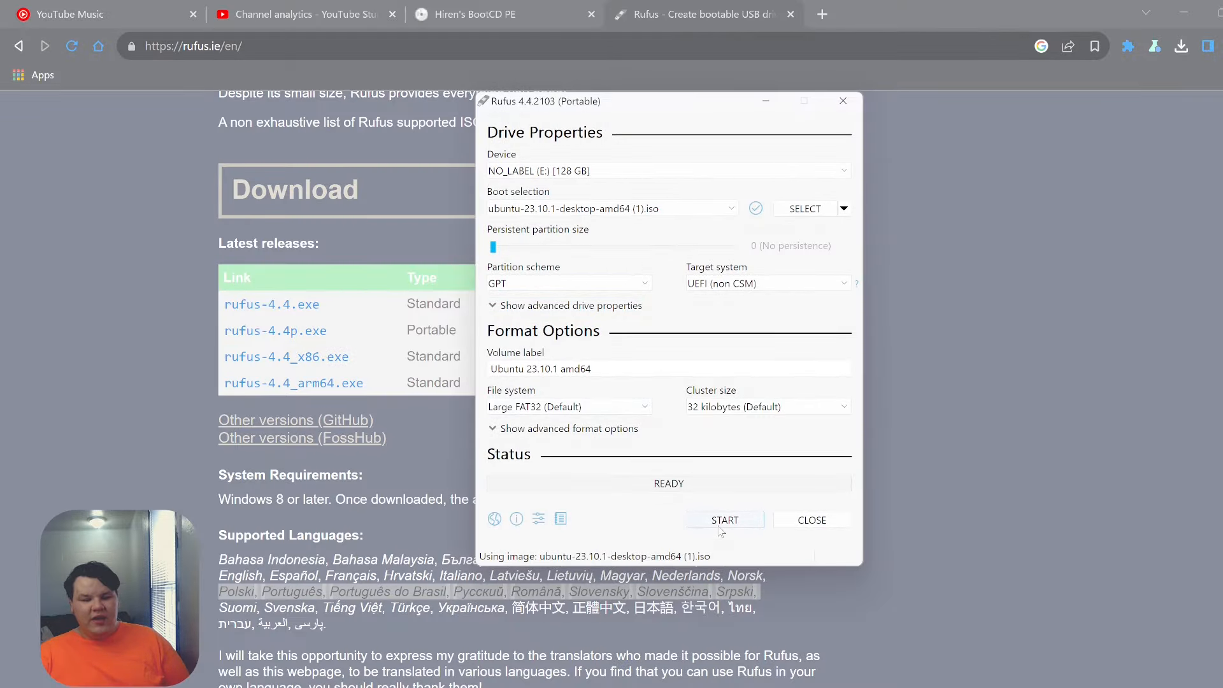
{"action": "left_click", "coordinate": [724, 520]}
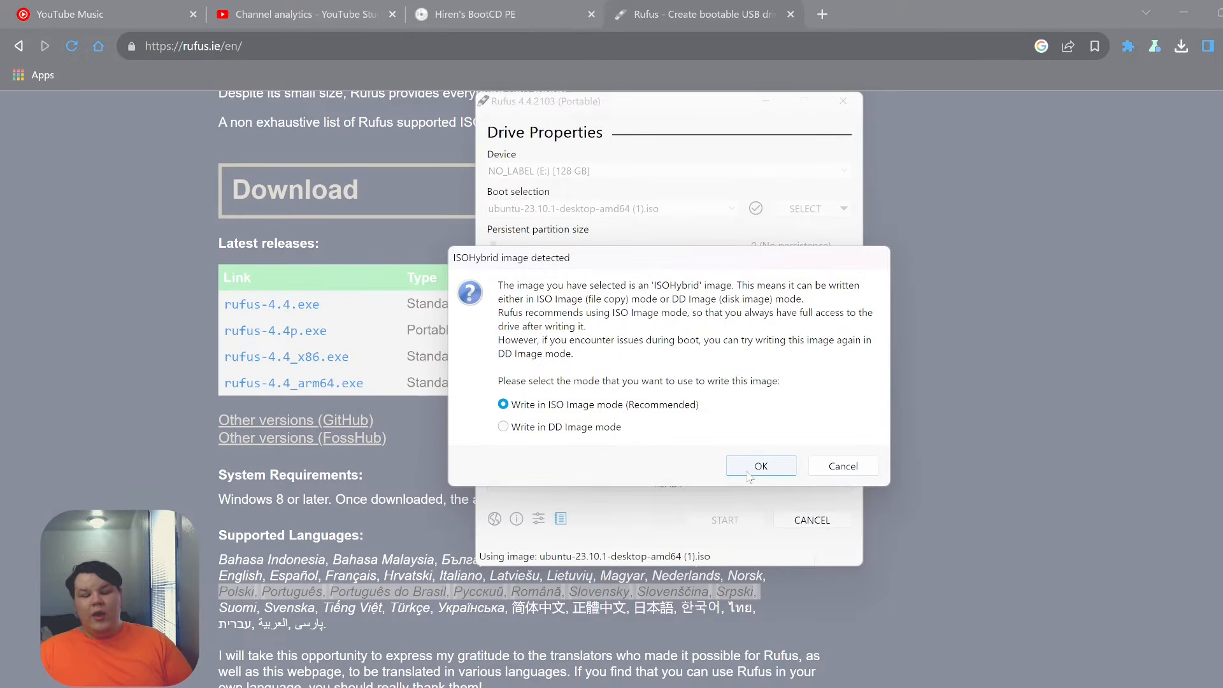
- Accept Write in ISO Image mode and confirm erasing all data on the 128 GB drive
{"action": "left_click", "coordinate": [731, 471]}
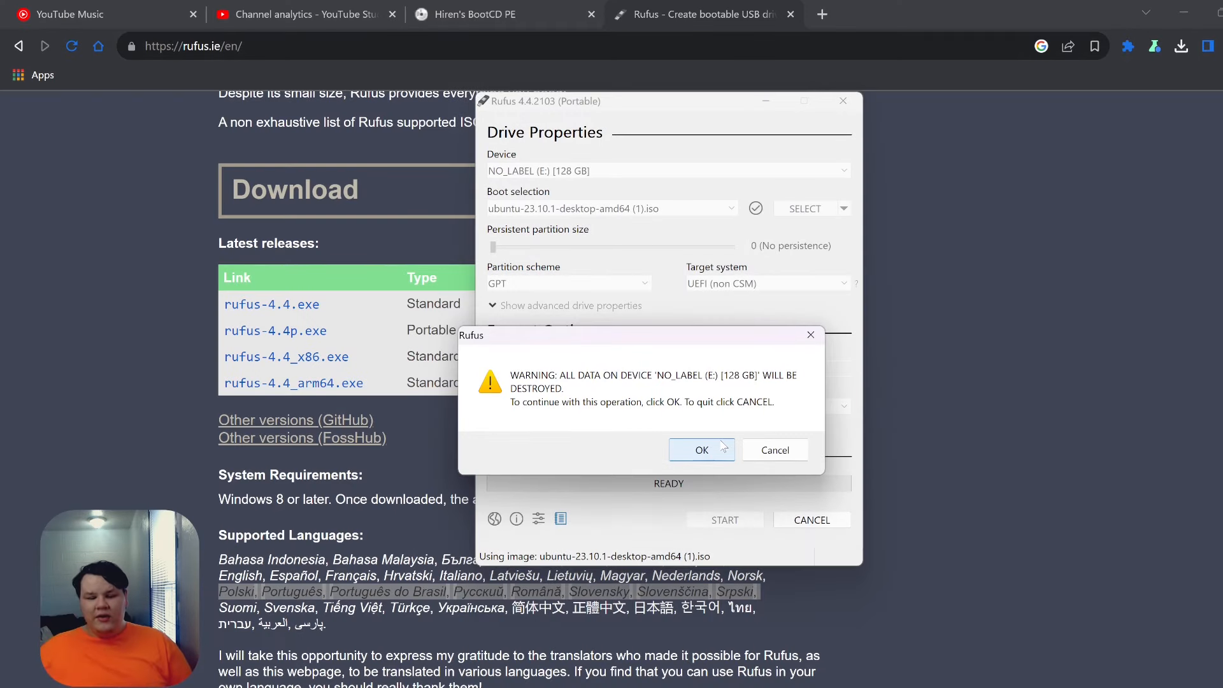
{"action": "left_click", "coordinate": [724, 447]}
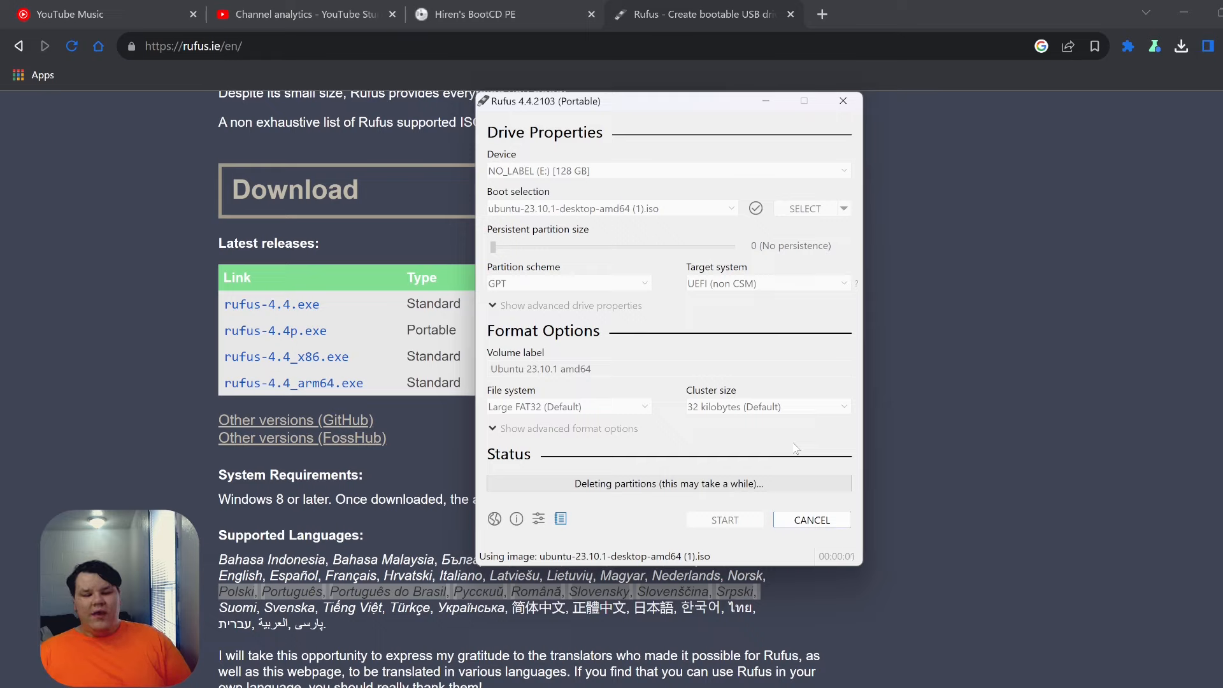